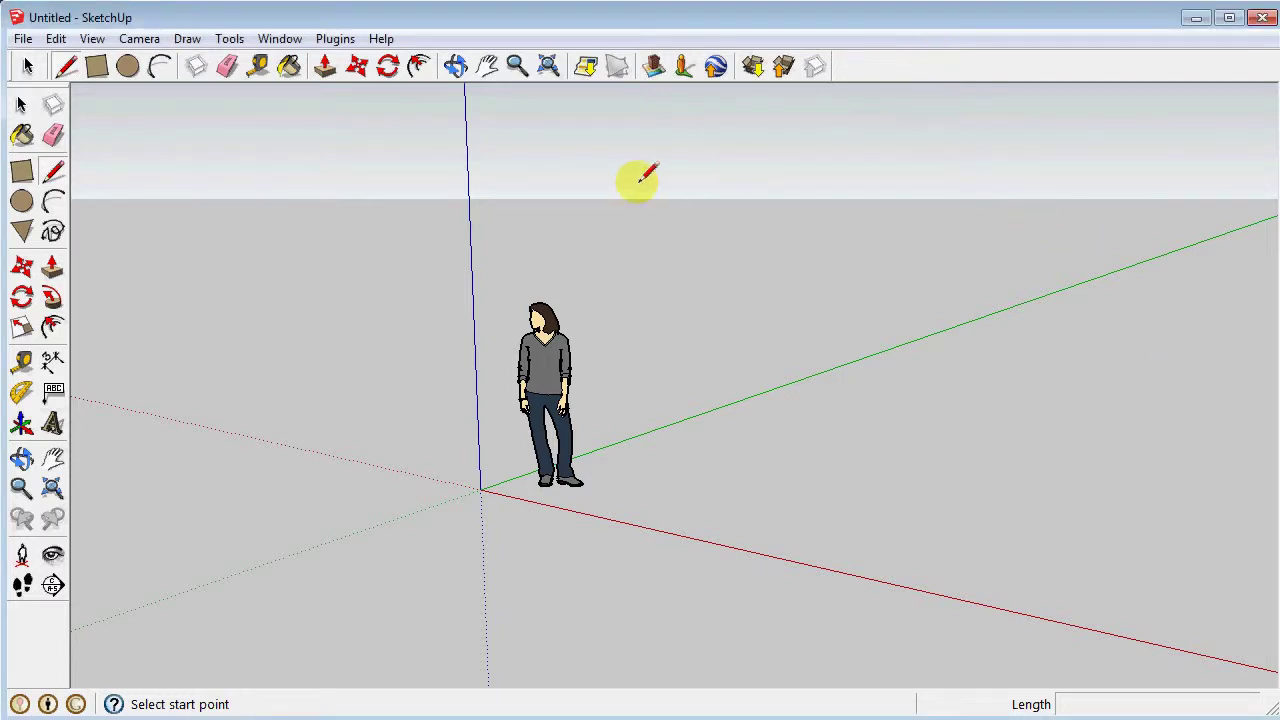
- Draw a long, low base rectangle standing on the red axis beside the scale figure
{"action": "mouse_move", "coordinate": [644, 379]}
{"action": "middle_mouse_down"}
{"action": "mouse_move", "coordinate": [874, 269]}
{"action": "mouse_move", "coordinate": [896, 274]}
{"action": "mouse_move", "coordinate": [883, 271]}
{"action": "middle_mouse_up"}
{"action": "key", "text": "o"}
{"action": "middle_click_drag", "start_coordinate": [439, 298], "coordinate": [370, 288]}
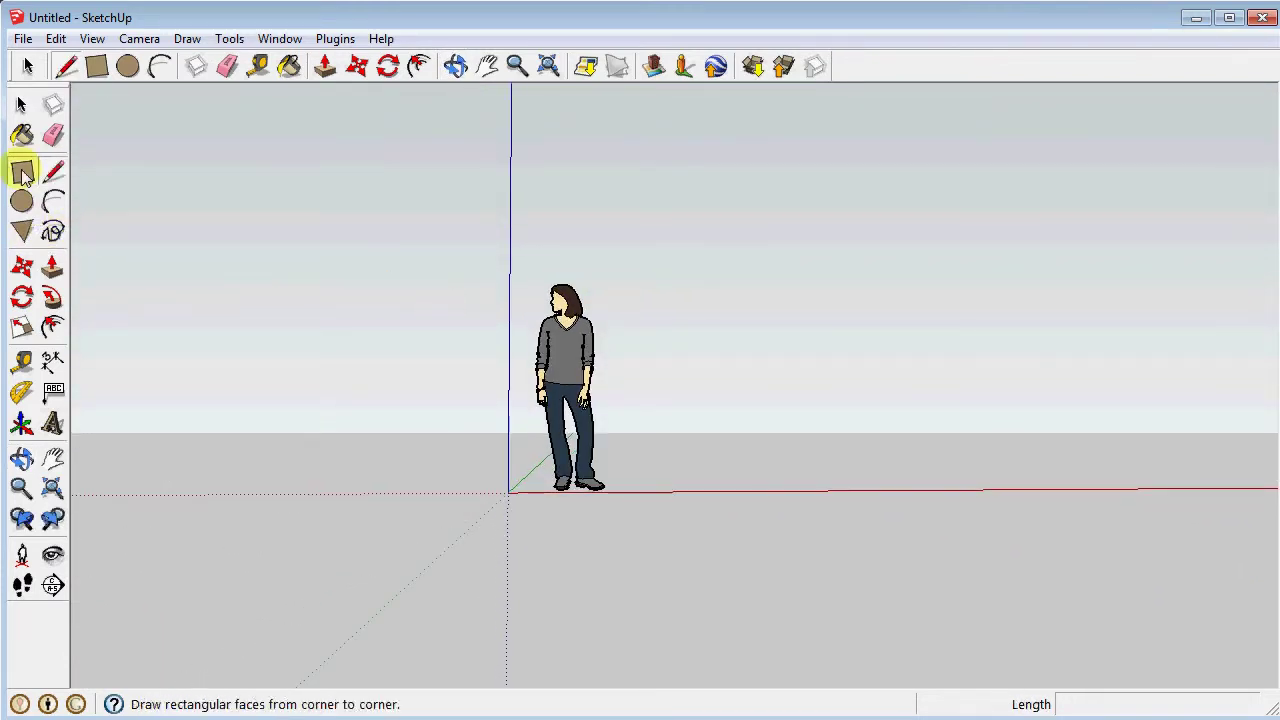
{"action": "left_click", "coordinate": [22, 173]}
{"action": "left_click", "coordinate": [690, 491]}
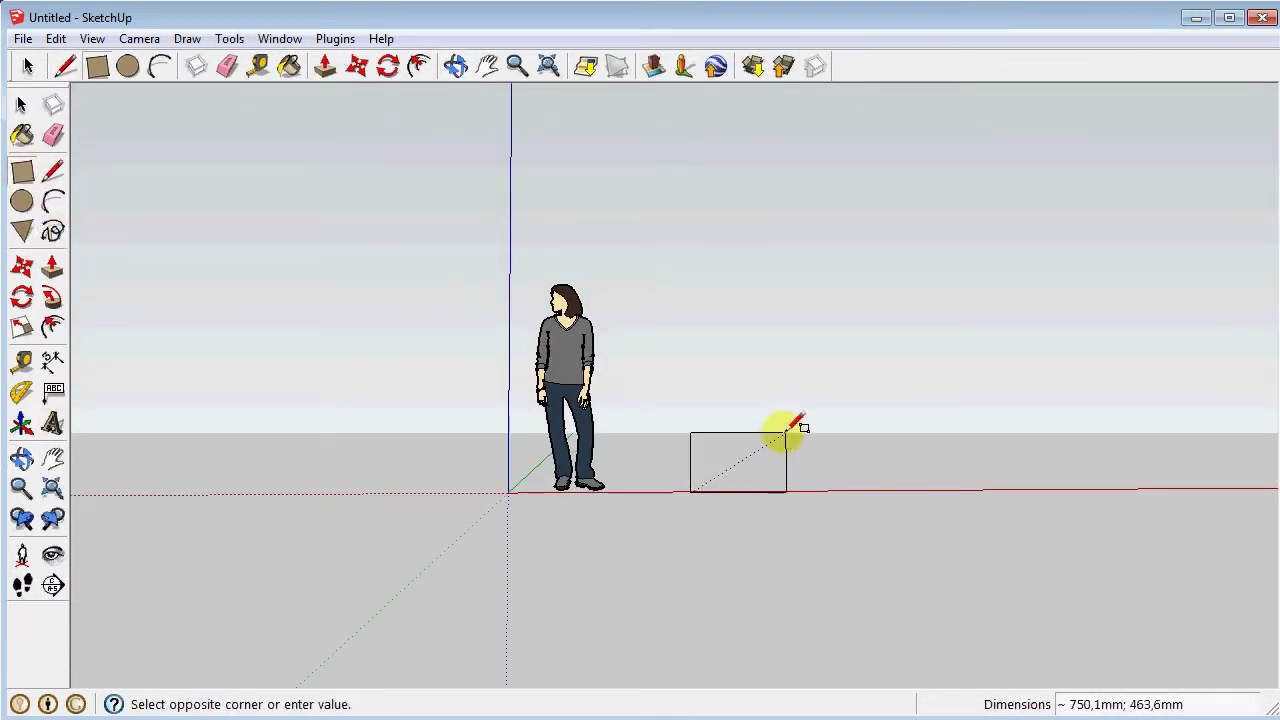
{"action": "left_click", "coordinate": [855, 443]}
- Stack a tall rectangle on the base's left end and erase their shared edge
{"action": "left_click", "coordinate": [691, 442]}
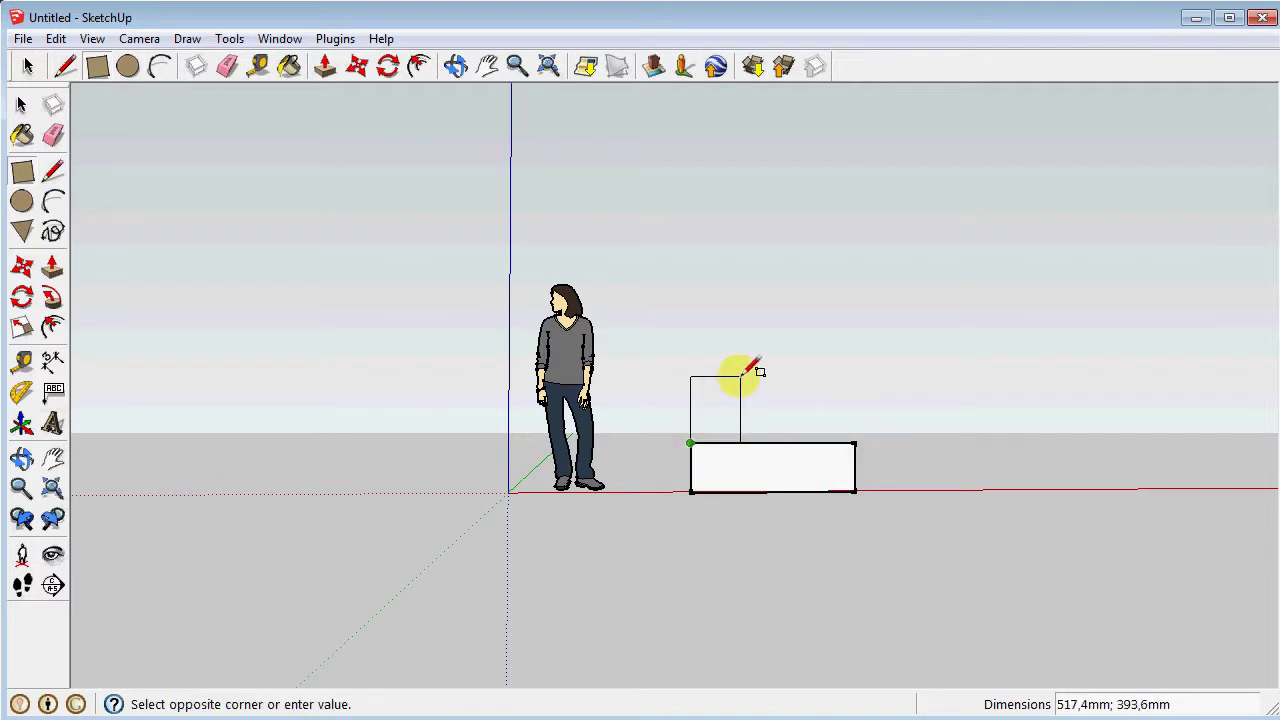
{"action": "left_click", "coordinate": [740, 377]}
{"action": "middle_click_drag", "start_coordinate": [986, 398], "coordinate": [834, 463]}
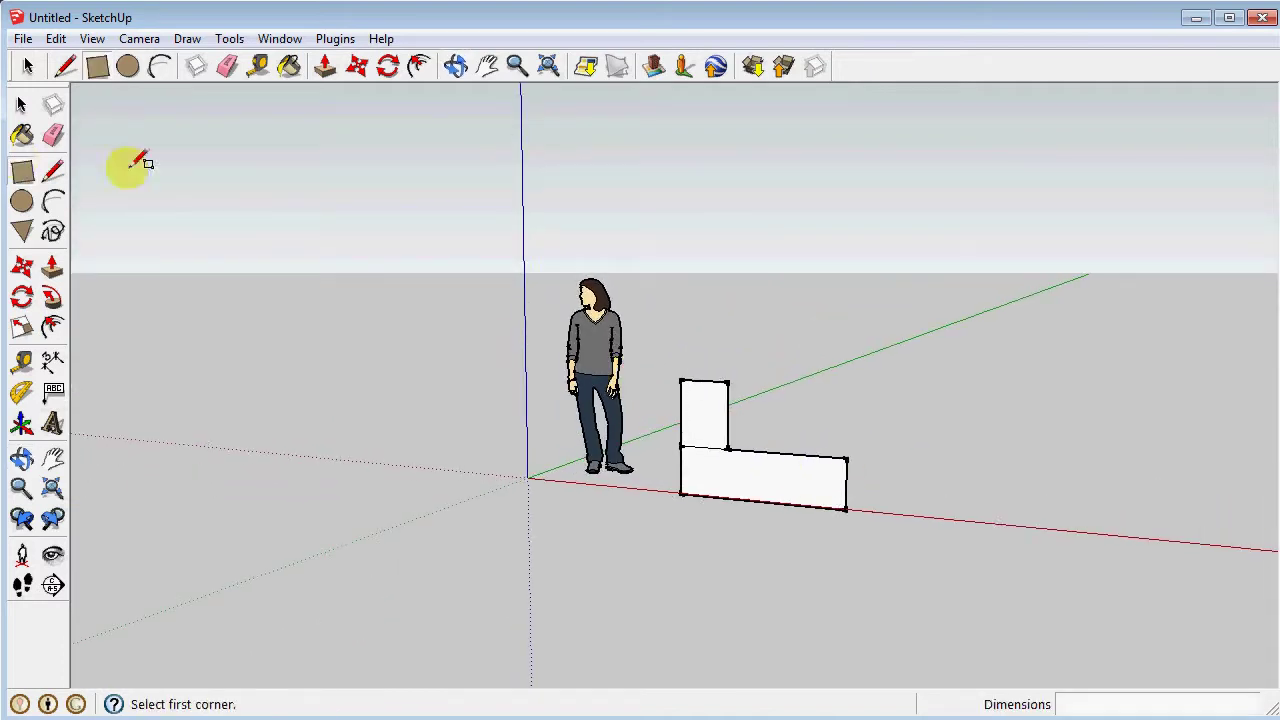
{"action": "left_click", "coordinate": [53, 135]}
{"action": "left_click", "coordinate": [701, 444]}
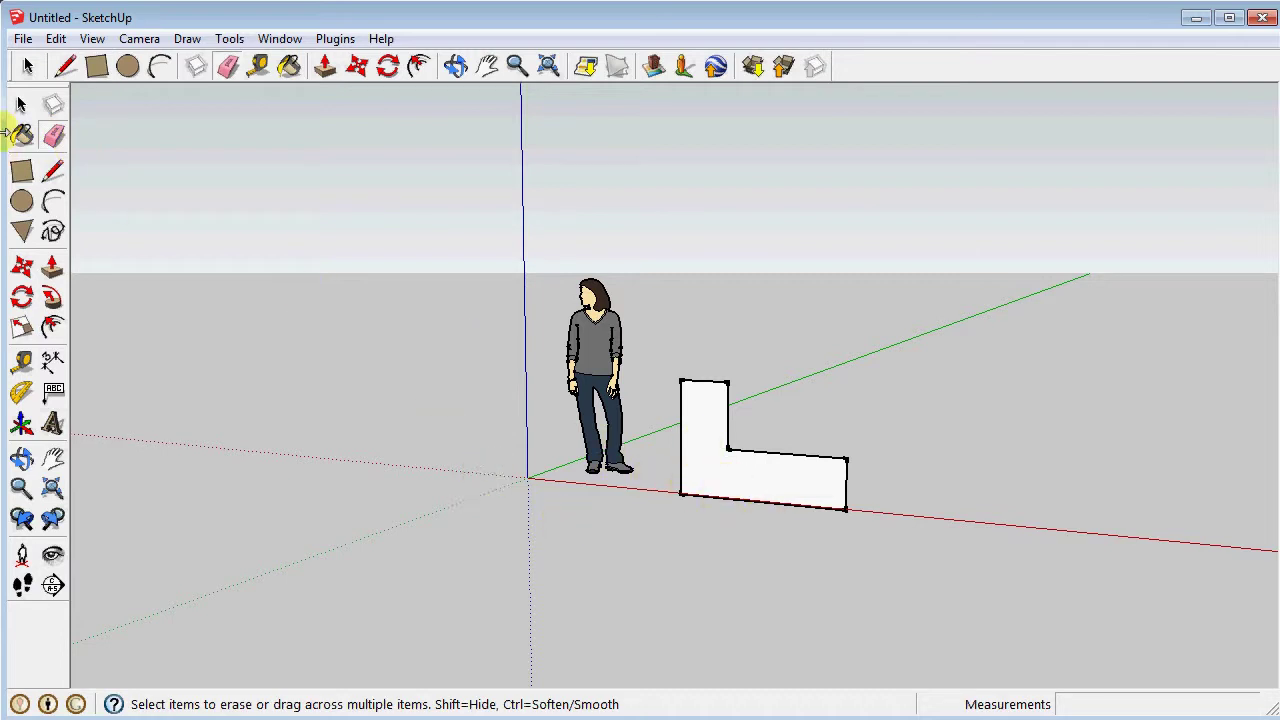
- From a top-down view, draw three connected ground lines starting at the L-face's bottom corner
{"action": "left_click", "coordinate": [54, 174]}
{"action": "mouse_move", "coordinate": [704, 229]}
{"action": "middle_mouse_down"}
{"action": "mouse_move", "coordinate": [734, 374]}
{"action": "mouse_move", "coordinate": [686, 603]}
{"action": "middle_mouse_up"}
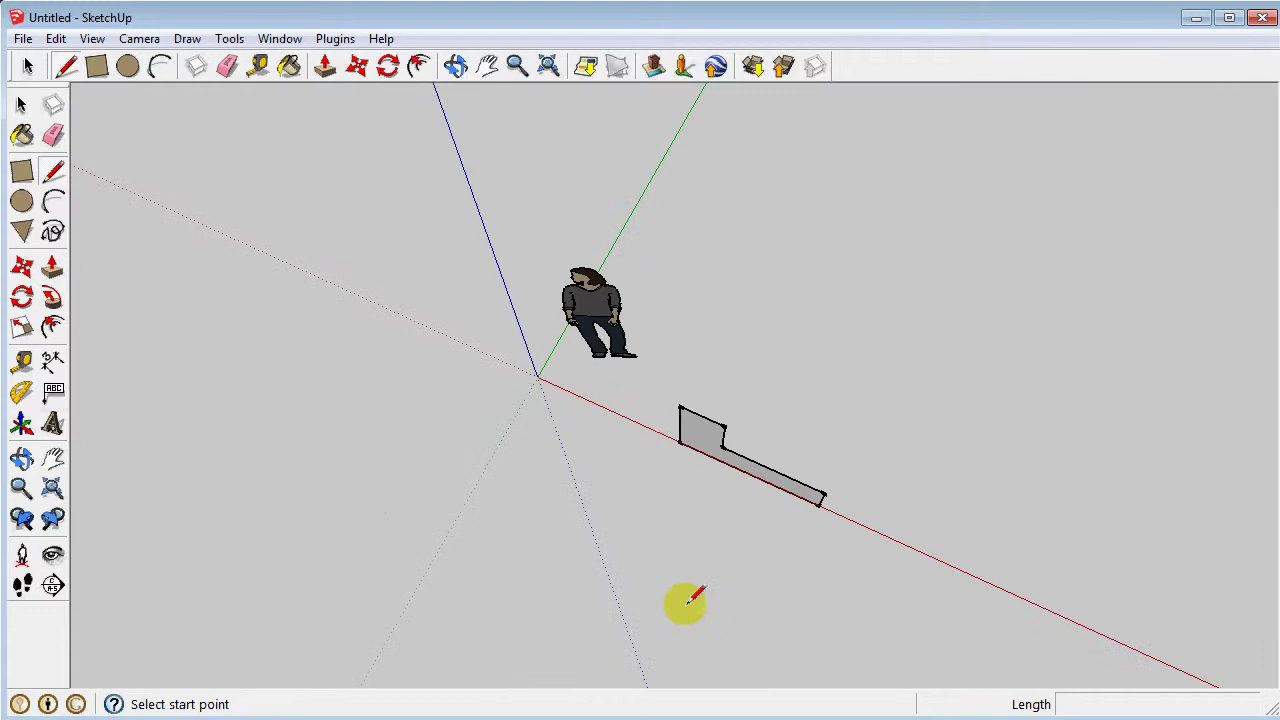
{"action": "middle_click_drag", "start_coordinate": [529, 520], "coordinate": [806, 262]}
{"action": "mouse_move", "coordinate": [818, 367]}
{"action": "middle_mouse_down"}
{"action": "mouse_move", "coordinate": [584, 371]}
{"action": "mouse_move", "coordinate": [192, 218]}
{"action": "middle_mouse_up"}
{"action": "scroll", "coordinate": [723, 536], "scroll_direction": "up", "scroll_amount": 2}
{"action": "scroll", "coordinate": [723, 536], "scroll_direction": "up", "scroll_amount": 1}
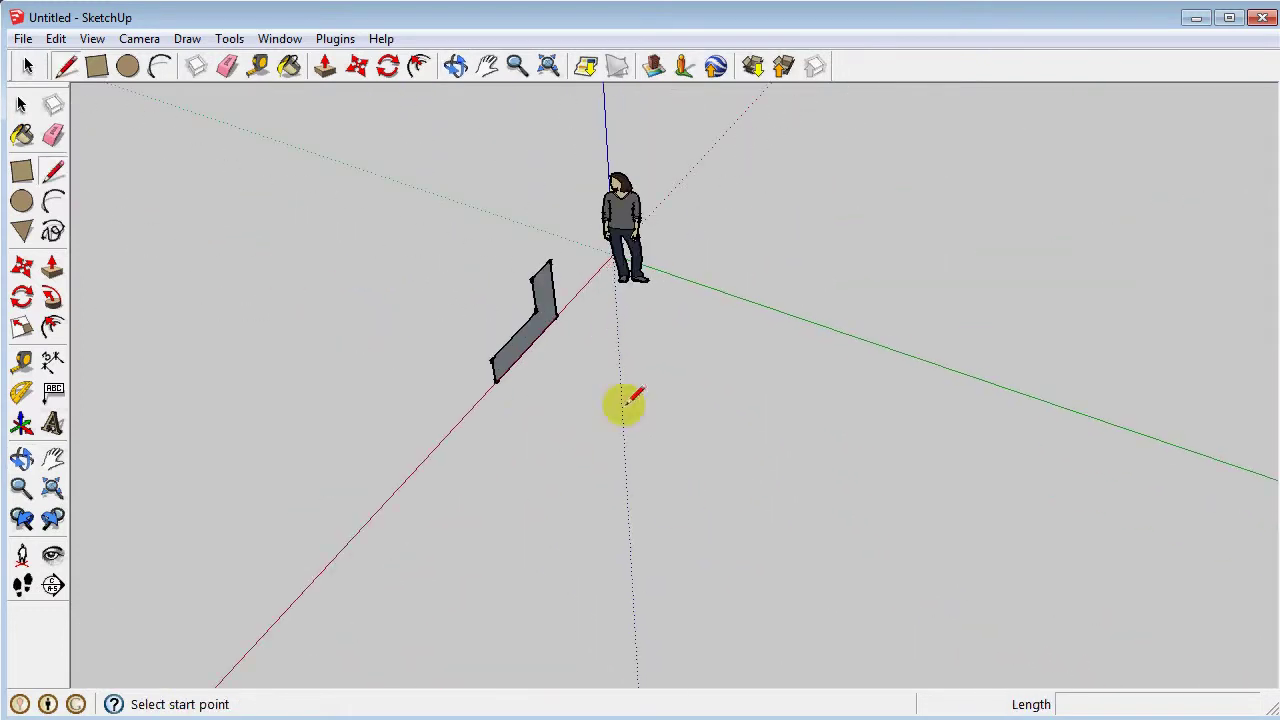
{"action": "left_click", "coordinate": [556, 317]}
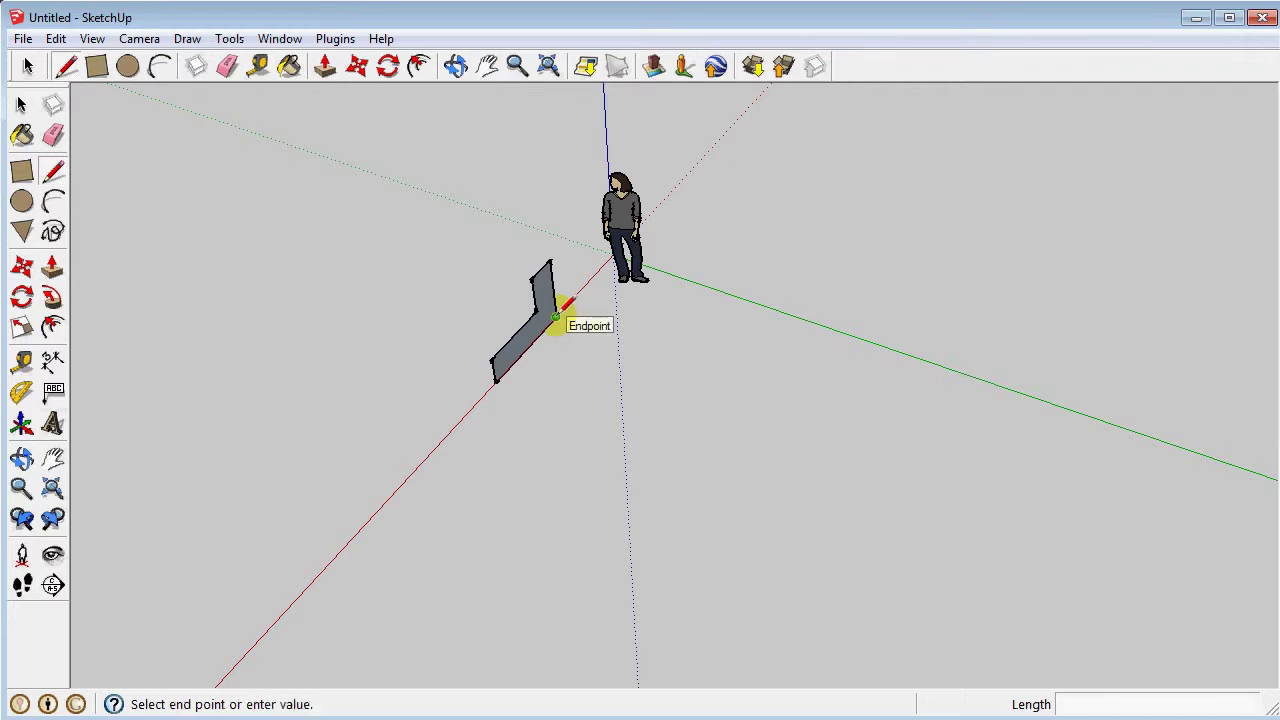
{"action": "left_click", "coordinate": [742, 386]}
{"action": "left_click", "coordinate": [678, 482]}
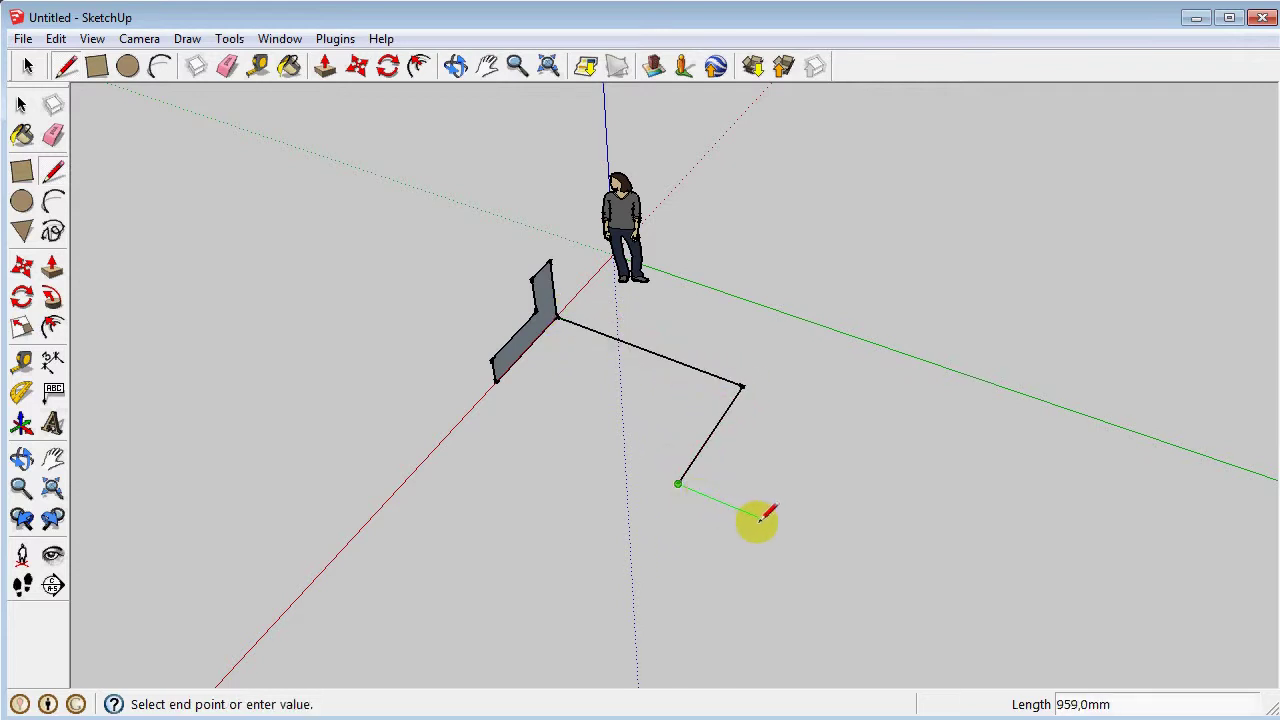
{"action": "left_click", "coordinate": [53, 201]}
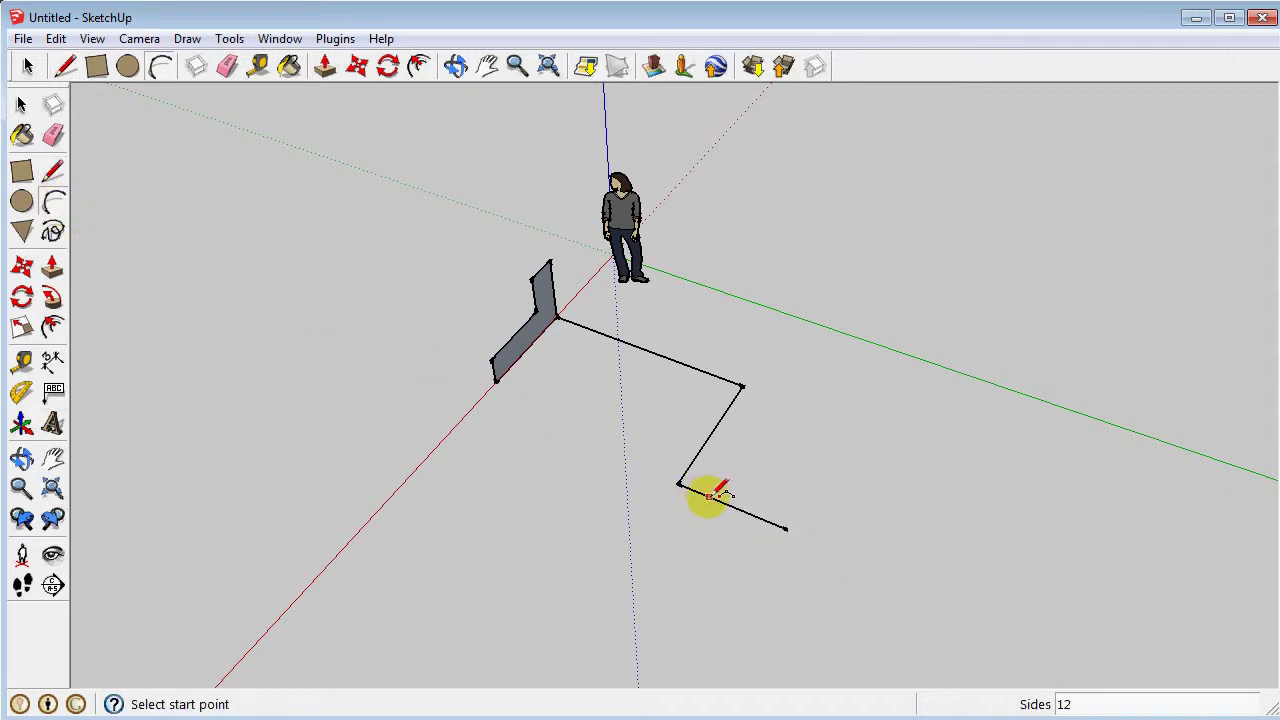
- Draw fillet arcs across the lower and upper bends of the zigzag path
{"action": "left_click", "coordinate": [693, 460]}
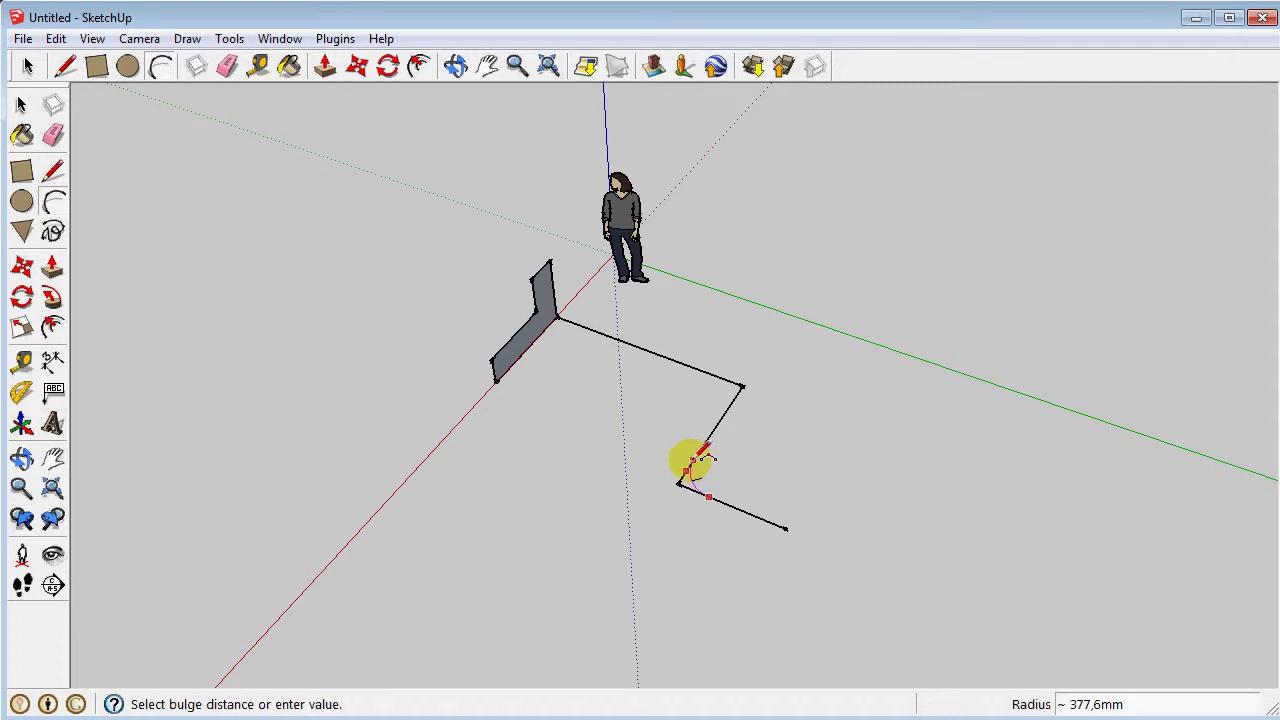
{"action": "left_click", "coordinate": [697, 462]}
{"action": "scroll", "coordinate": [737, 385], "scroll_direction": "up", "scroll_amount": 1}
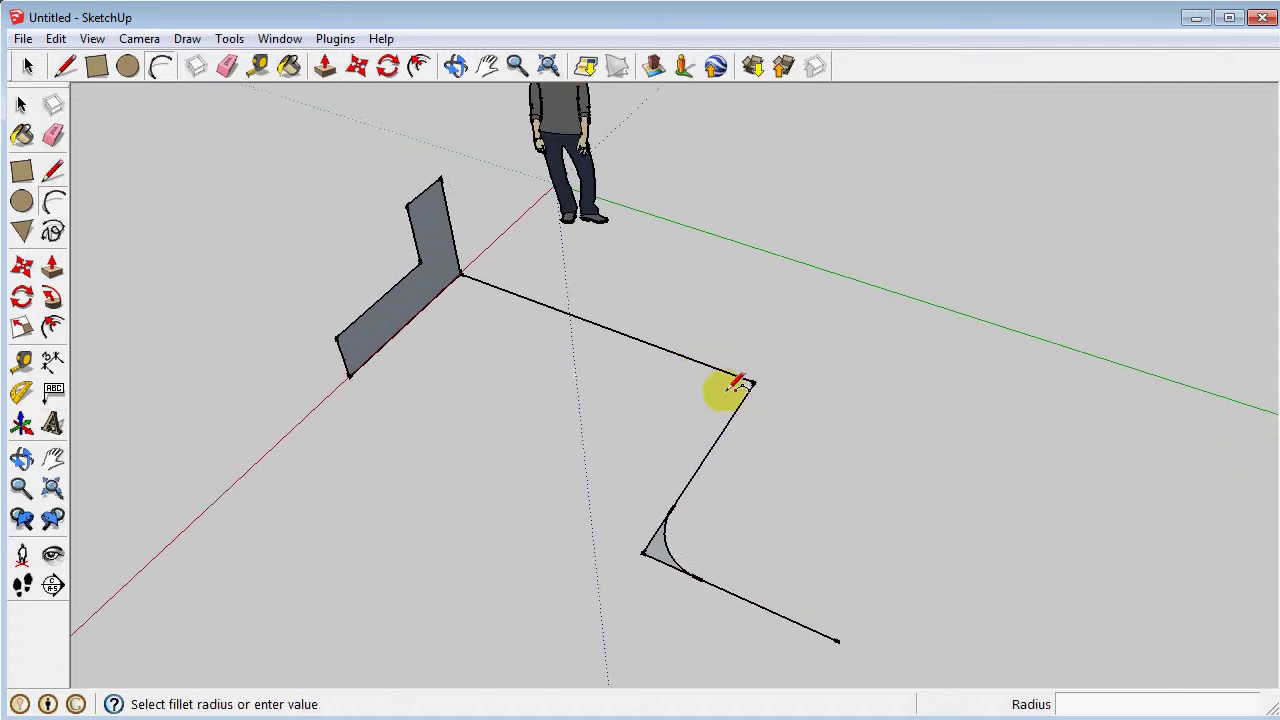
{"action": "left_click", "coordinate": [725, 426]}
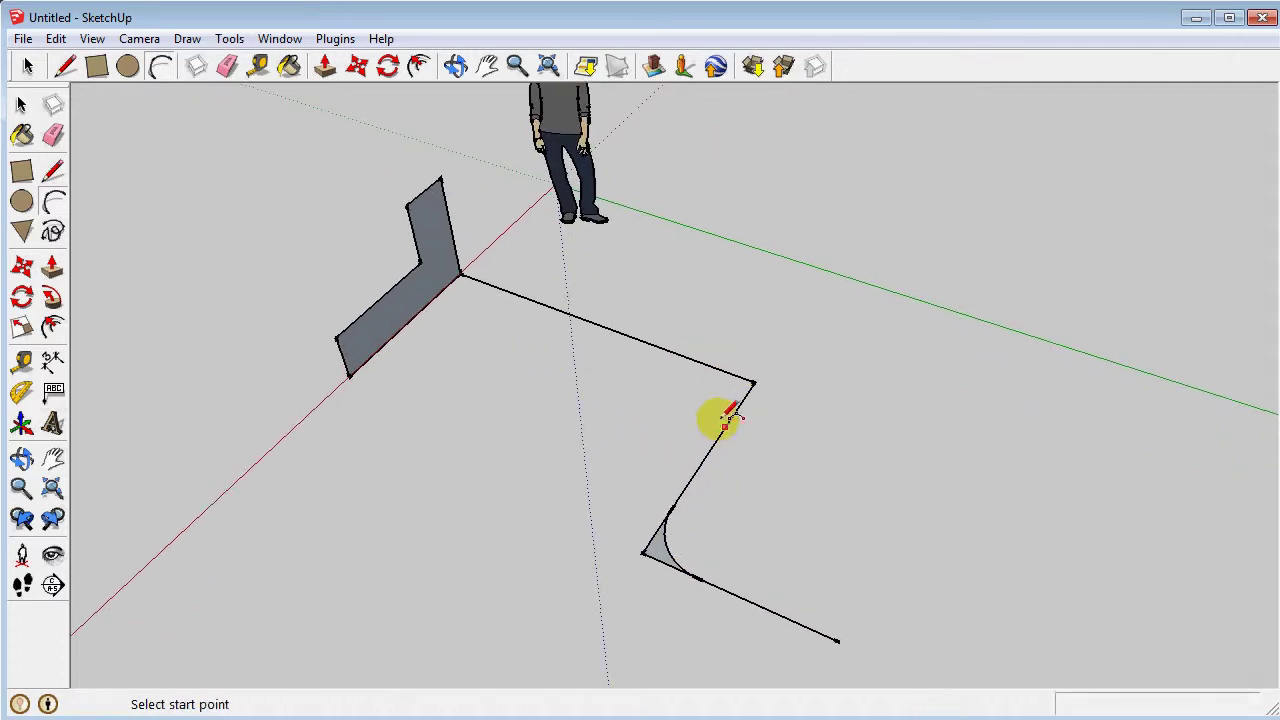
{"action": "left_click", "coordinate": [696, 359]}
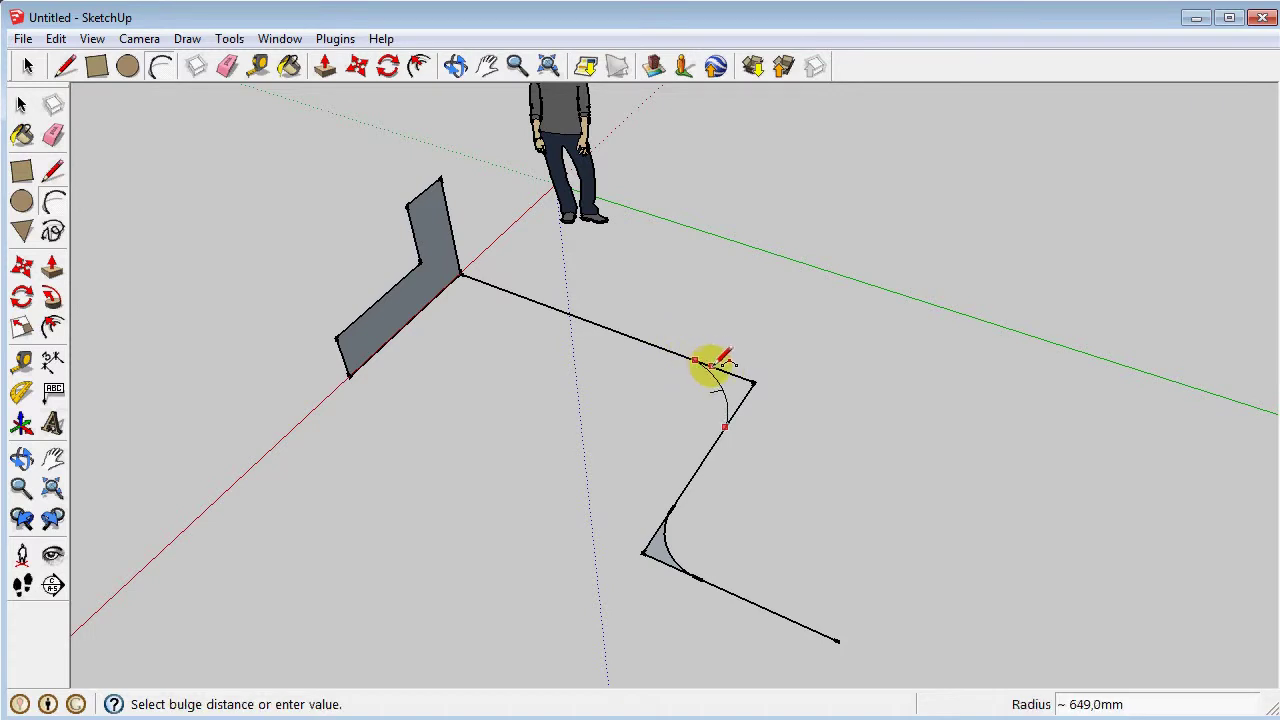
{"action": "left_click", "coordinate": [730, 362]}
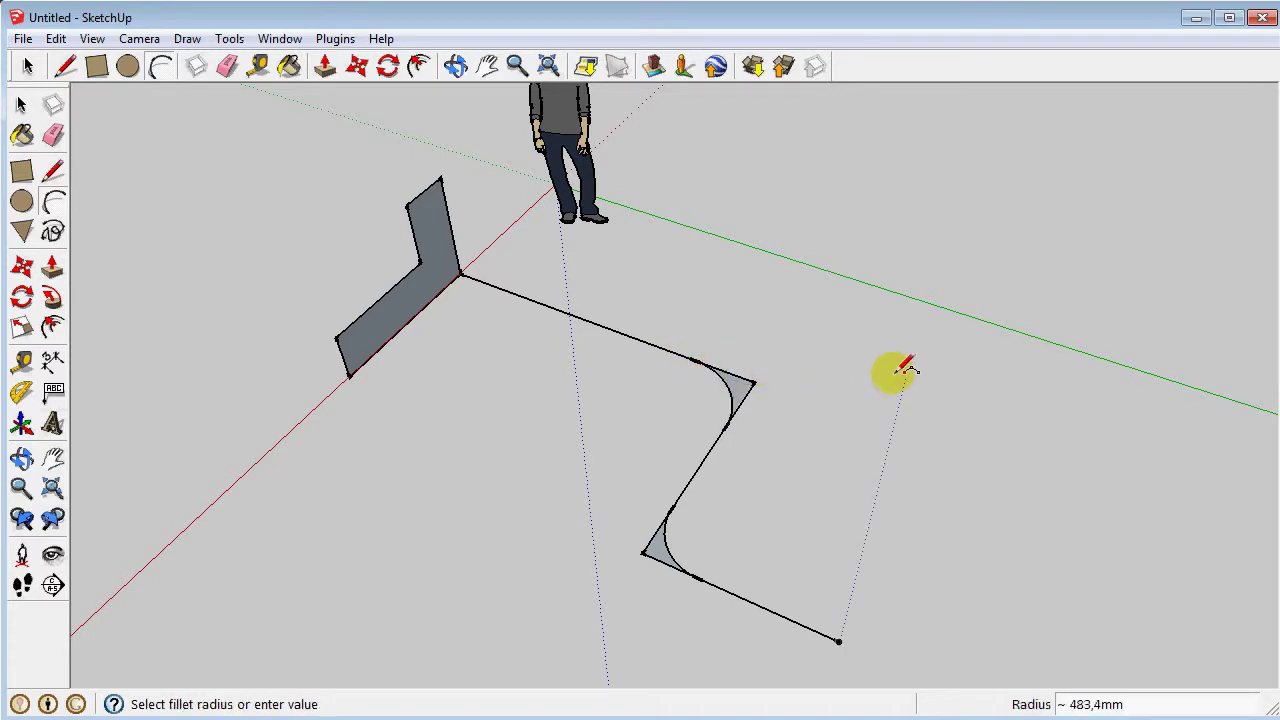
{"action": "left_click", "coordinate": [55, 136]}
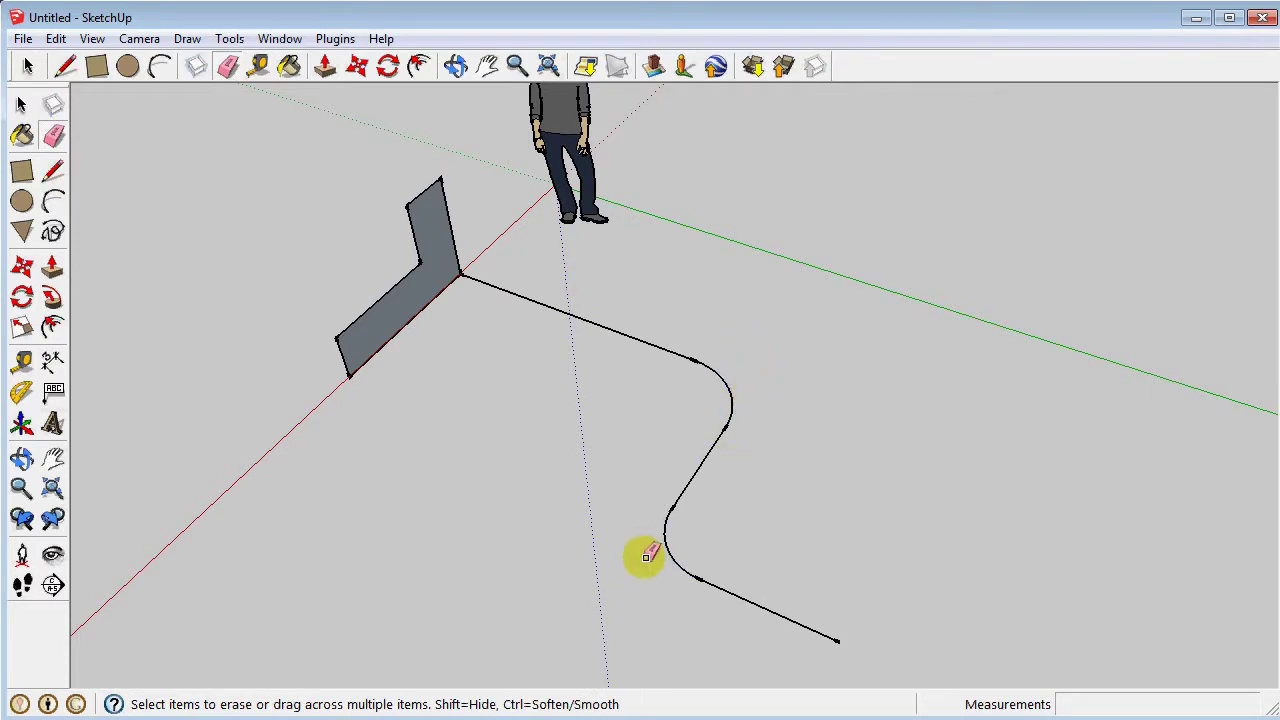
- Orbit around to view the upright L-shaped profile and S-curved path from the opposite side
{"action": "mouse_move", "coordinate": [594, 557]}
{"action": "middle_mouse_down"}
{"action": "mouse_move", "coordinate": [523, 500]}
{"action": "mouse_move", "coordinate": [334, 449]}
{"action": "mouse_move", "coordinate": [272, 478]}
{"action": "mouse_move", "coordinate": [149, 503]}
{"action": "mouse_move", "coordinate": [634, 457]}
{"action": "mouse_move", "coordinate": [700, 537]}
{"action": "mouse_move", "coordinate": [778, 478]}
{"action": "middle_mouse_up"}
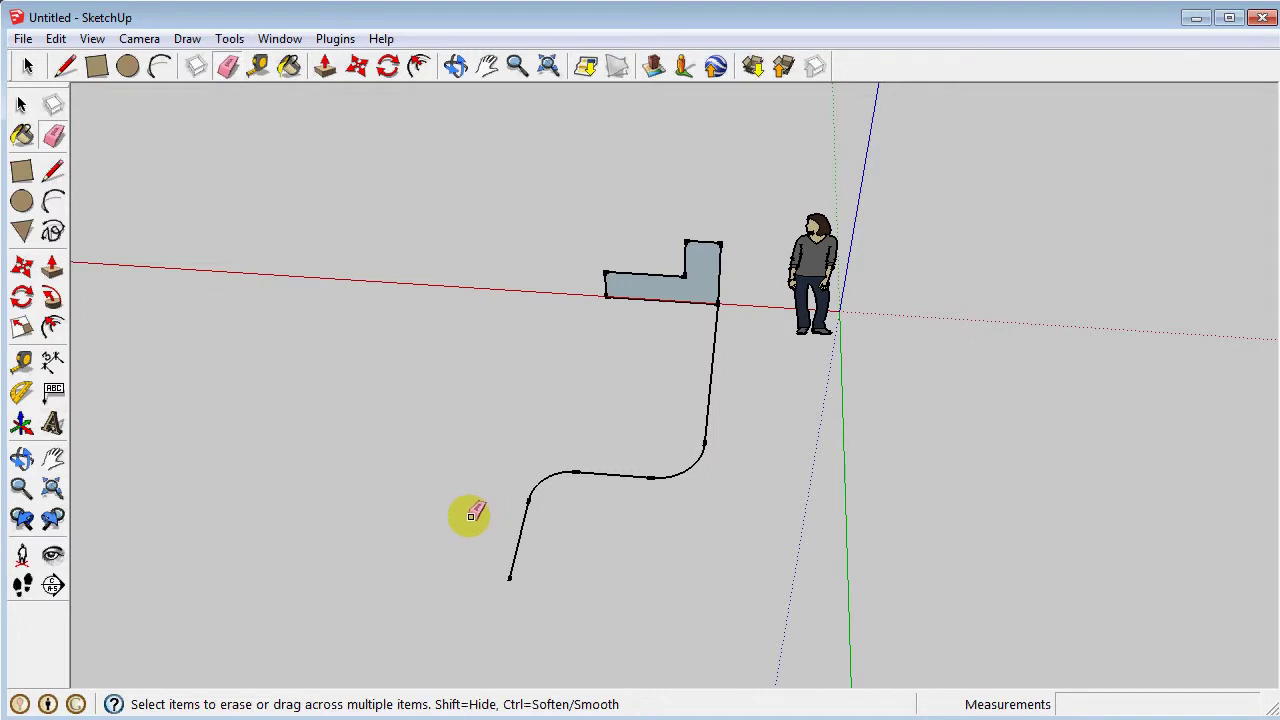
{"action": "mouse_move", "coordinate": [469, 514]}
{"action": "middle_mouse_down"}
{"action": "mouse_move", "coordinate": [703, 466]}
{"action": "mouse_move", "coordinate": [663, 434]}
{"action": "mouse_move", "coordinate": [620, 438]}
{"action": "middle_mouse_up"}
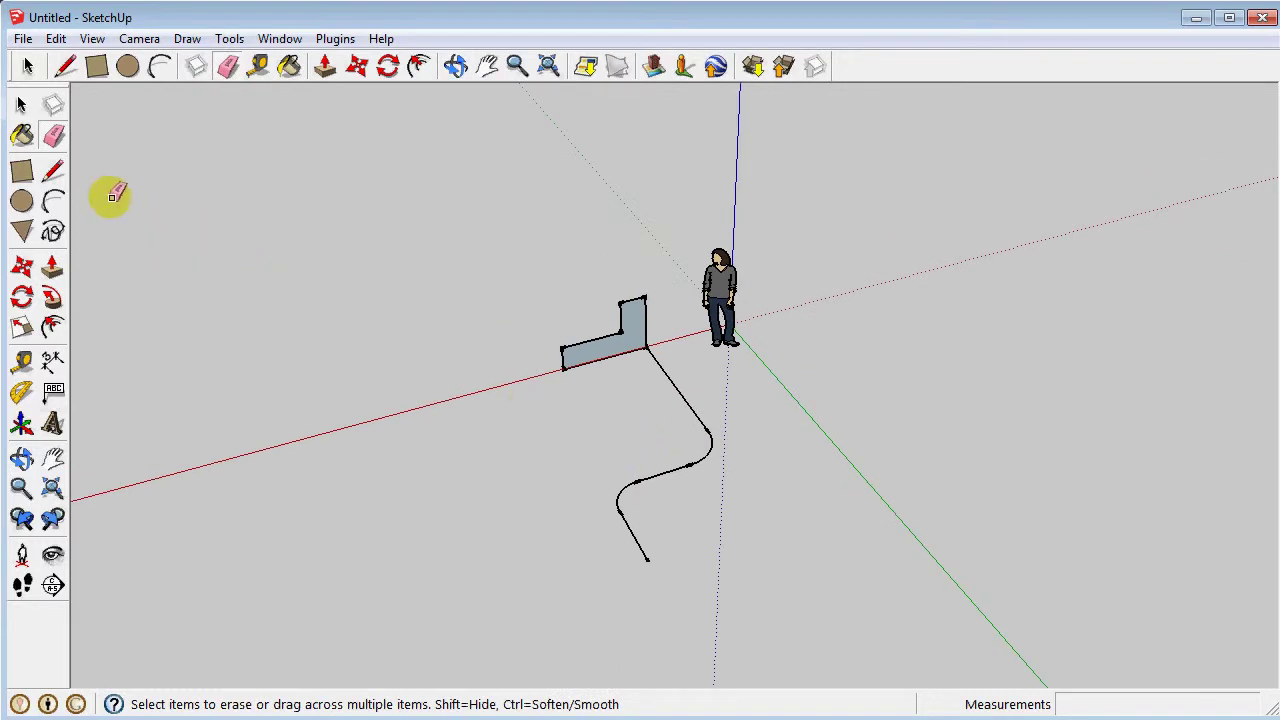
- Select the whole curved path and sweep the L-shaped face along it with Follow Me
{"action": "left_click", "coordinate": [22, 104]}
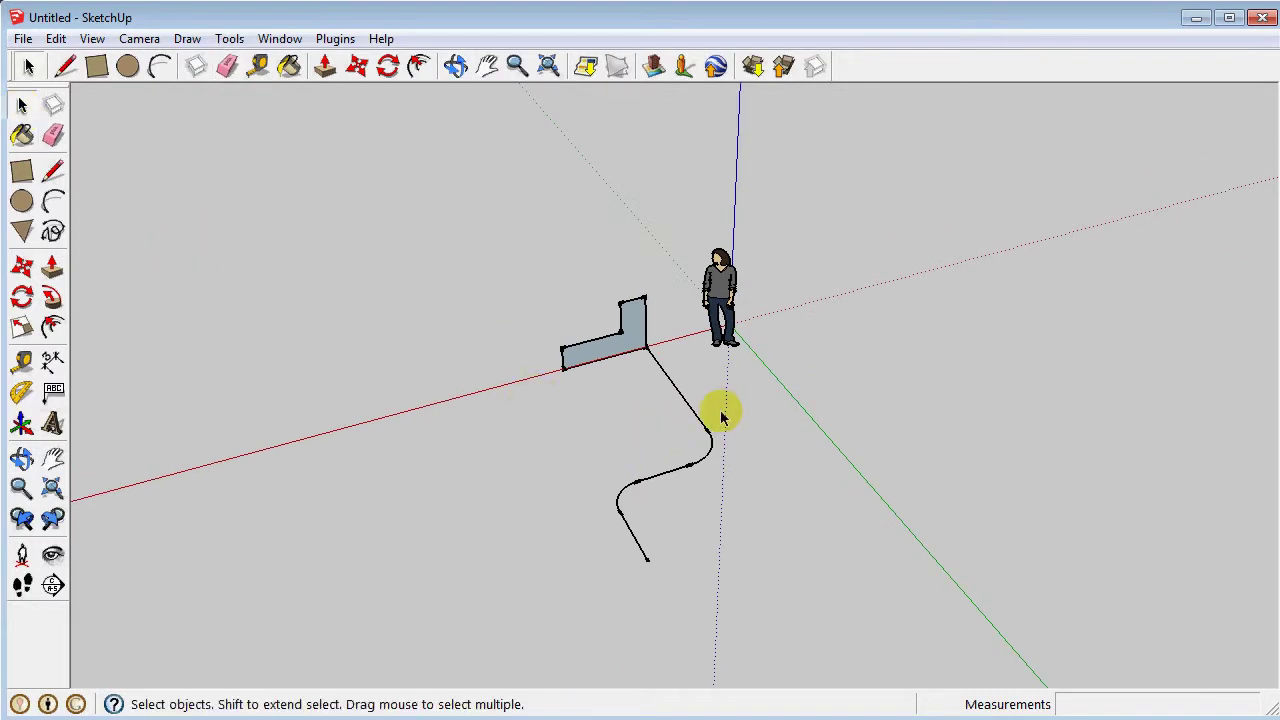
{"action": "left_click_drag", "start_coordinate": [740, 408], "coordinate": [608, 557]}
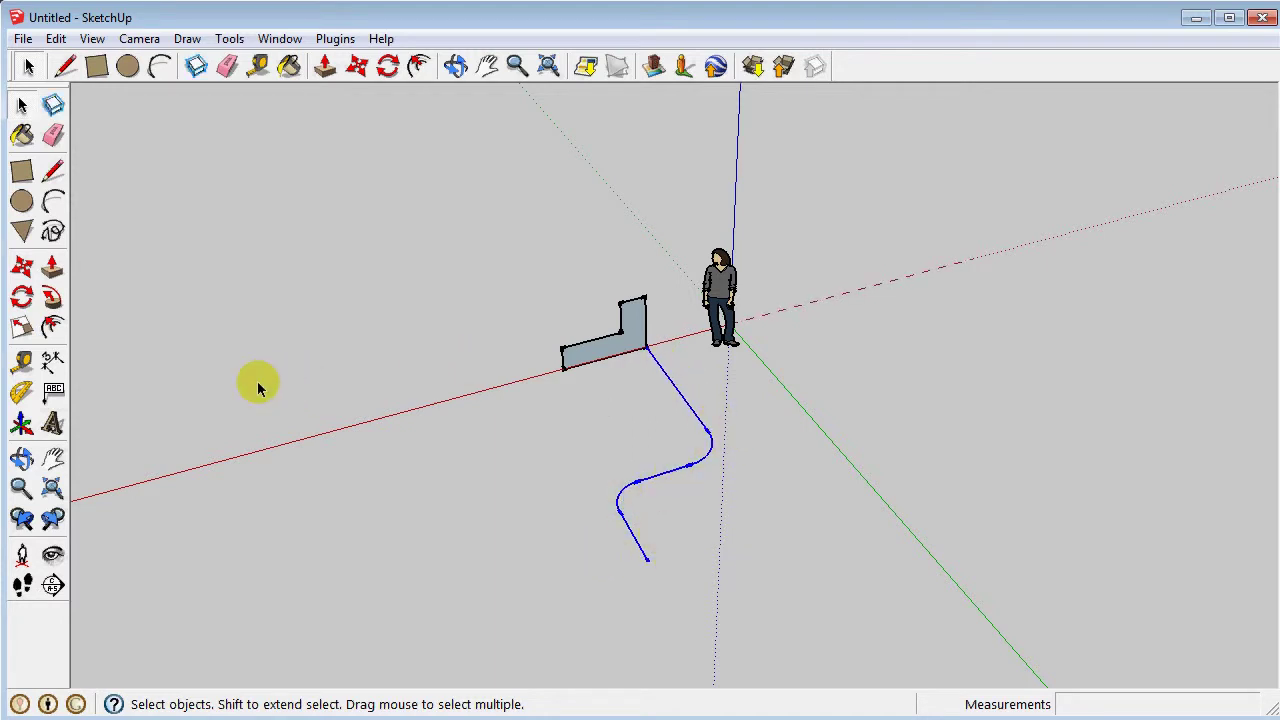
{"action": "left_click", "coordinate": [52, 297]}
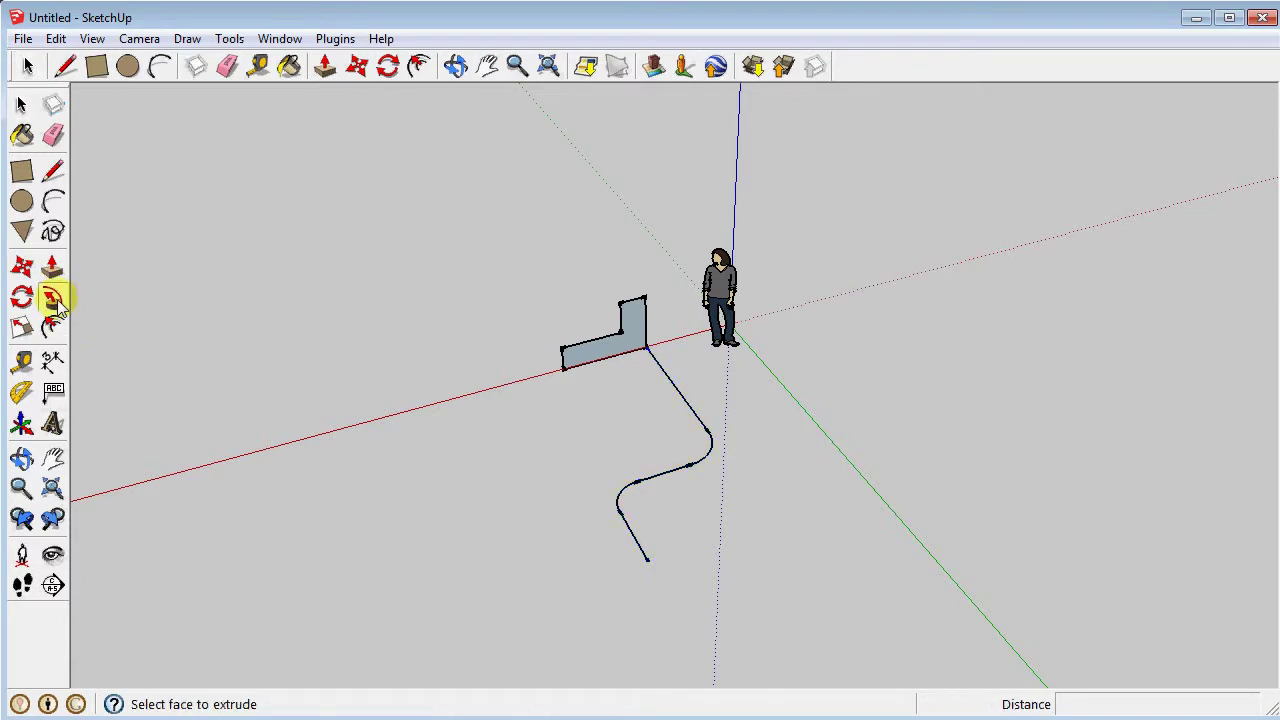
{"action": "left_click", "coordinate": [585, 358]}
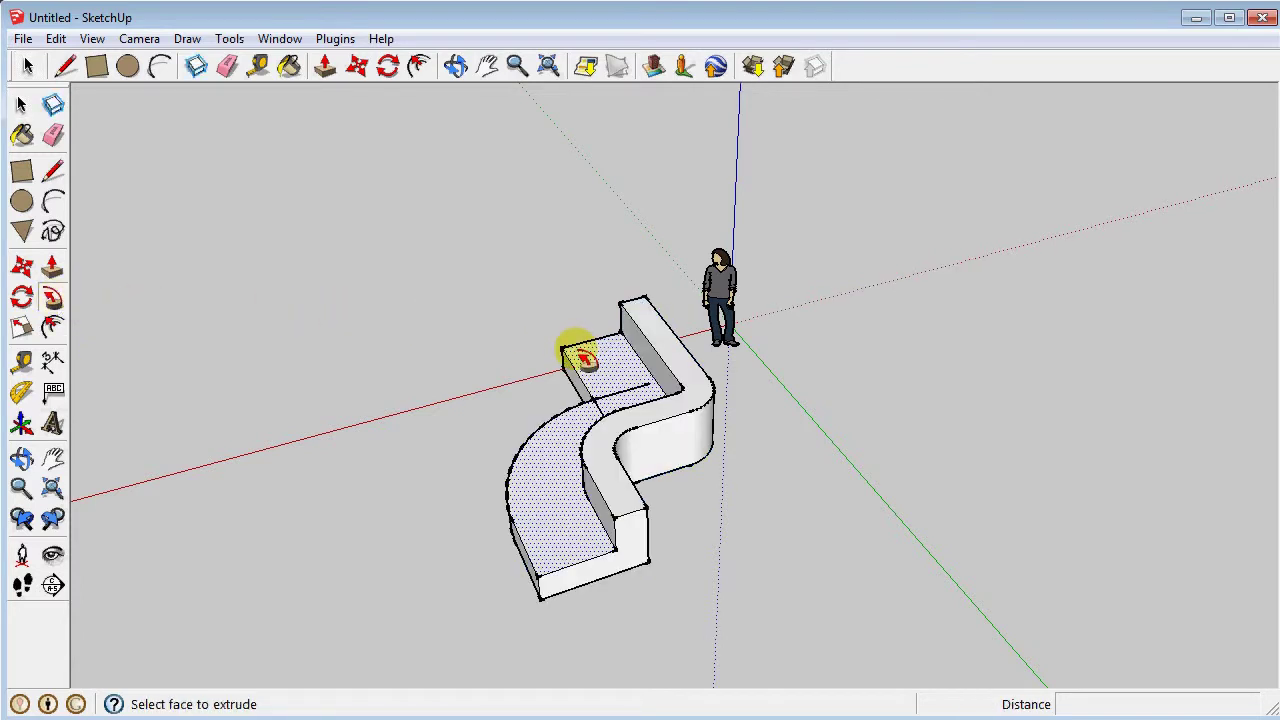
{"action": "mouse_move", "coordinate": [329, 414]}
{"action": "middle_mouse_down"}
{"action": "mouse_move", "coordinate": [651, 411]}
{"action": "mouse_move", "coordinate": [986, 371]}
{"action": "mouse_move", "coordinate": [994, 343]}
{"action": "middle_mouse_up"}
{"action": "key", "text": "p"}
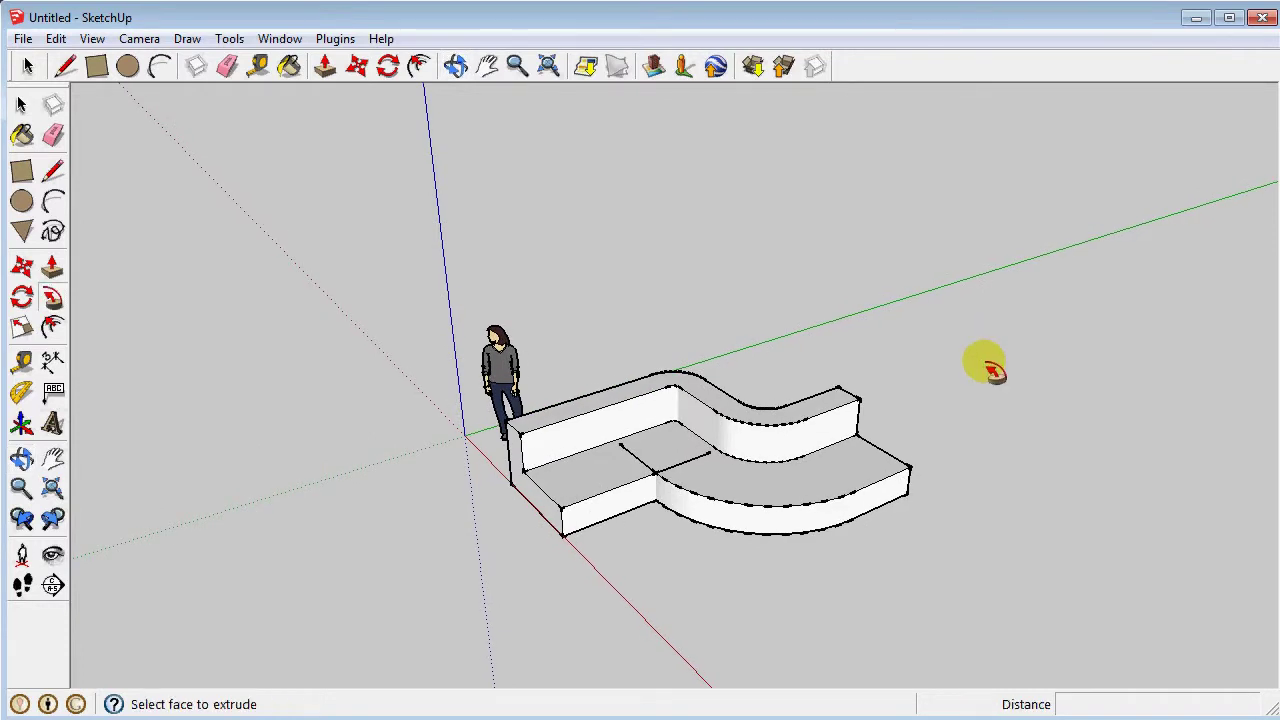
{"action": "scroll", "coordinate": [557, 500], "scroll_direction": "up", "scroll_amount": 2}
{"action": "scroll", "coordinate": [584, 486], "scroll_direction": "up", "scroll_amount": 2}
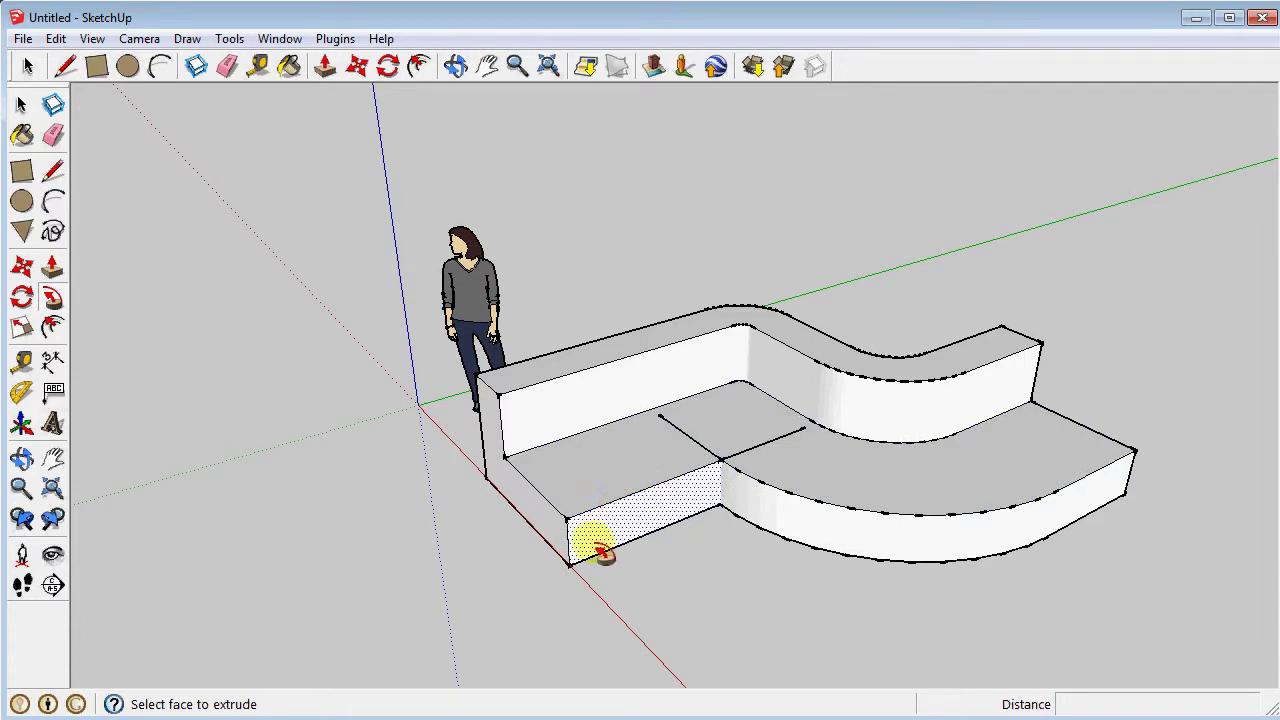
{"action": "mouse_move", "coordinate": [514, 501]}
{"action": "middle_mouse_down"}
{"action": "mouse_move", "coordinate": [243, 543]}
{"action": "mouse_move", "coordinate": [408, 480]}
{"action": "mouse_move", "coordinate": [540, 480]}
{"action": "mouse_move", "coordinate": [329, 409]}
{"action": "mouse_move", "coordinate": [494, 649]}
{"action": "mouse_move", "coordinate": [1100, 457]}
{"action": "mouse_move", "coordinate": [751, 512]}
{"action": "mouse_move", "coordinate": [8, 283]}
{"action": "middle_mouse_up"}
{"action": "left_click", "coordinate": [53, 138]}
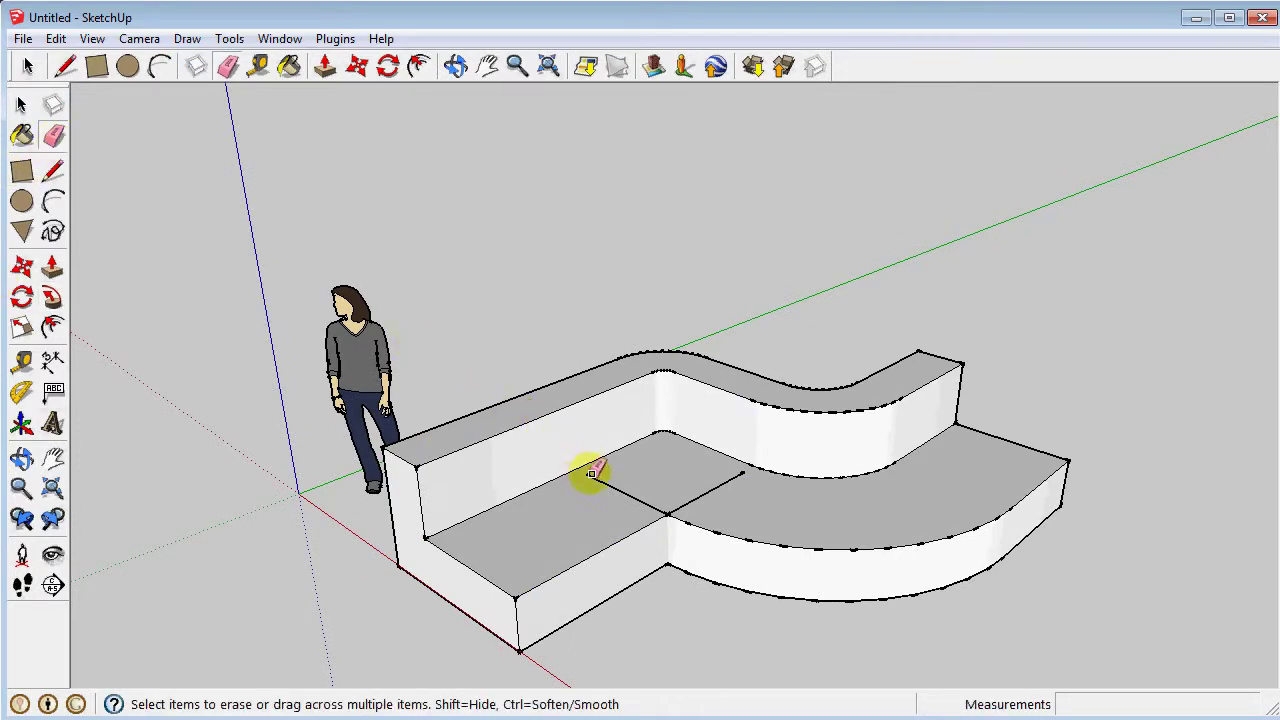
{"action": "left_click", "coordinate": [704, 494]}
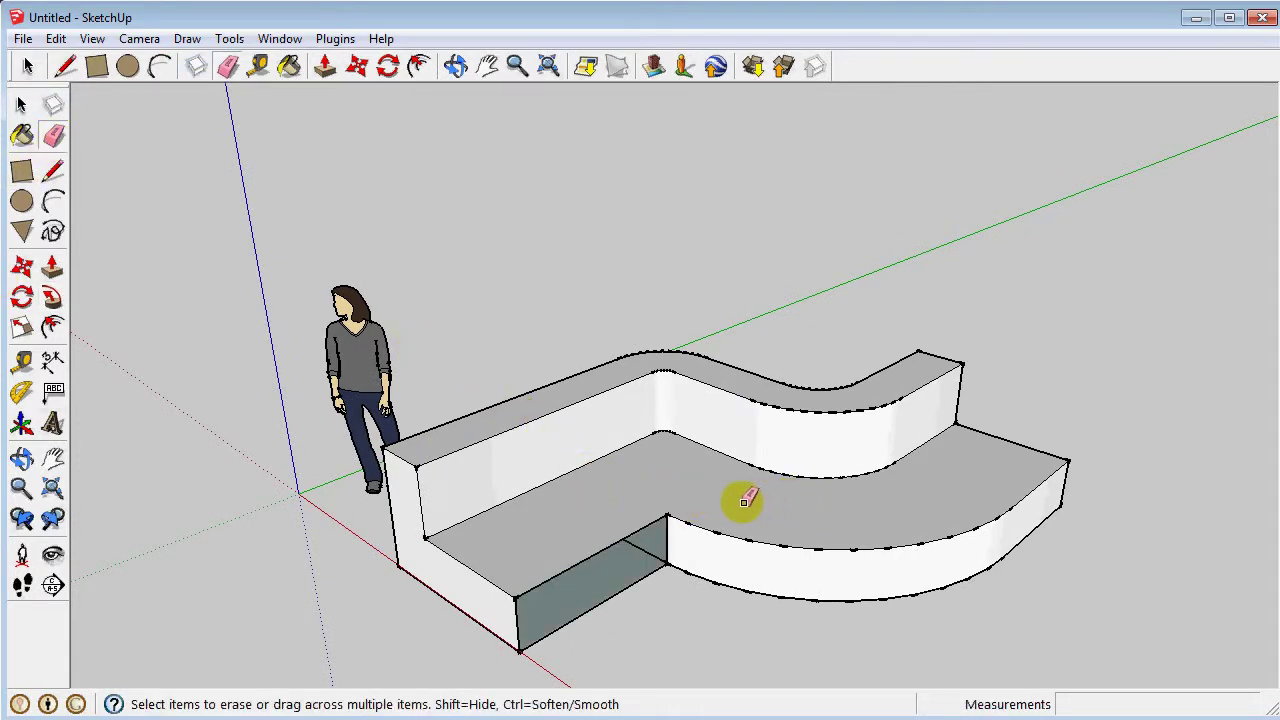
{"action": "key", "text": "ctrl+z"}
{"action": "mouse_move", "coordinate": [677, 591]}
{"action": "middle_mouse_down"}
{"action": "mouse_move", "coordinate": [487, 500]}
{"action": "mouse_move", "coordinate": [363, 503]}
{"action": "middle_mouse_up"}
{"action": "scroll", "coordinate": [560, 508], "scroll_direction": "up", "scroll_amount": 3}
{"action": "scroll", "coordinate": [686, 530], "scroll_direction": "up", "scroll_amount": 3}
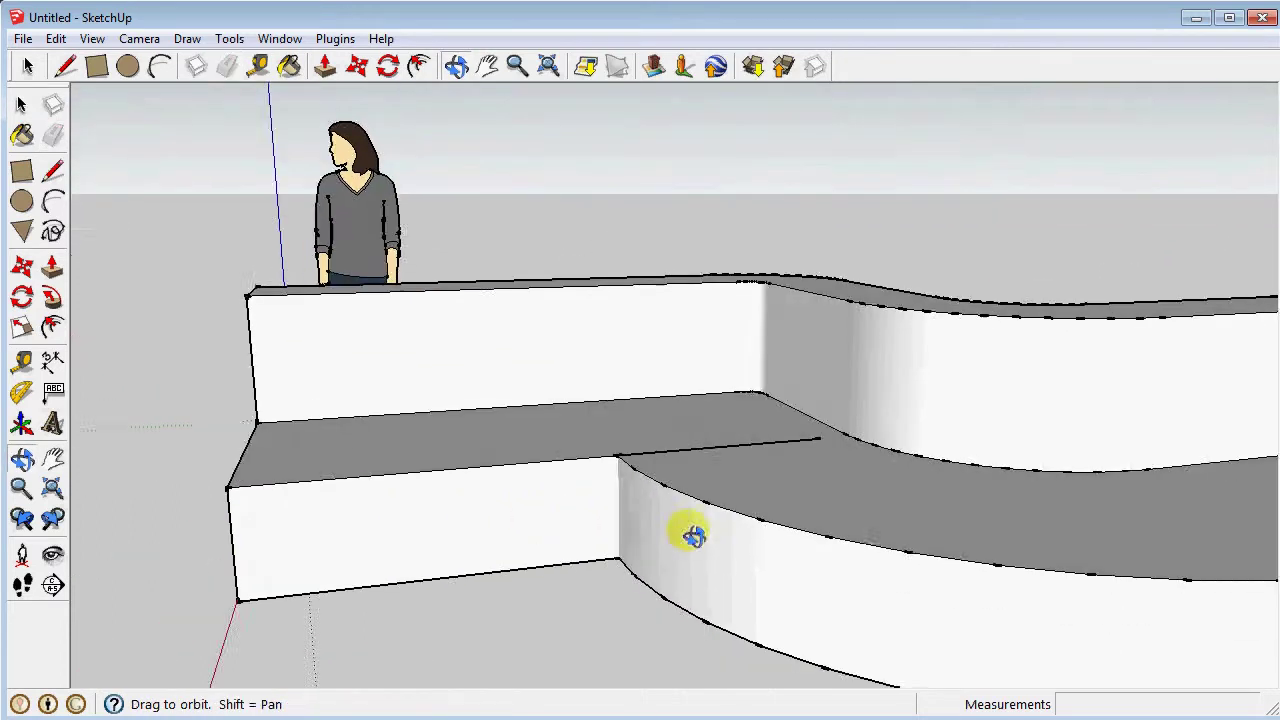
{"action": "scroll", "coordinate": [683, 493], "scroll_direction": "up", "scroll_amount": 2}
{"action": "scroll", "coordinate": [683, 493], "scroll_direction": "up", "scroll_amount": 3}
{"action": "scroll", "coordinate": [694, 494], "scroll_direction": "down", "scroll_amount": 5}
- Crossing-select the entire stepped bench and open its right-click context menu
{"action": "middle_click_drag", "start_coordinate": [749, 460], "coordinate": [766, 469]}
{"action": "scroll", "coordinate": [766, 469], "scroll_direction": "up", "scroll_amount": 3}
{"action": "scroll", "coordinate": [709, 523], "scroll_direction": "down", "scroll_amount": 2}
{"action": "scroll", "coordinate": [466, 414], "scroll_direction": "down", "scroll_amount": 2}
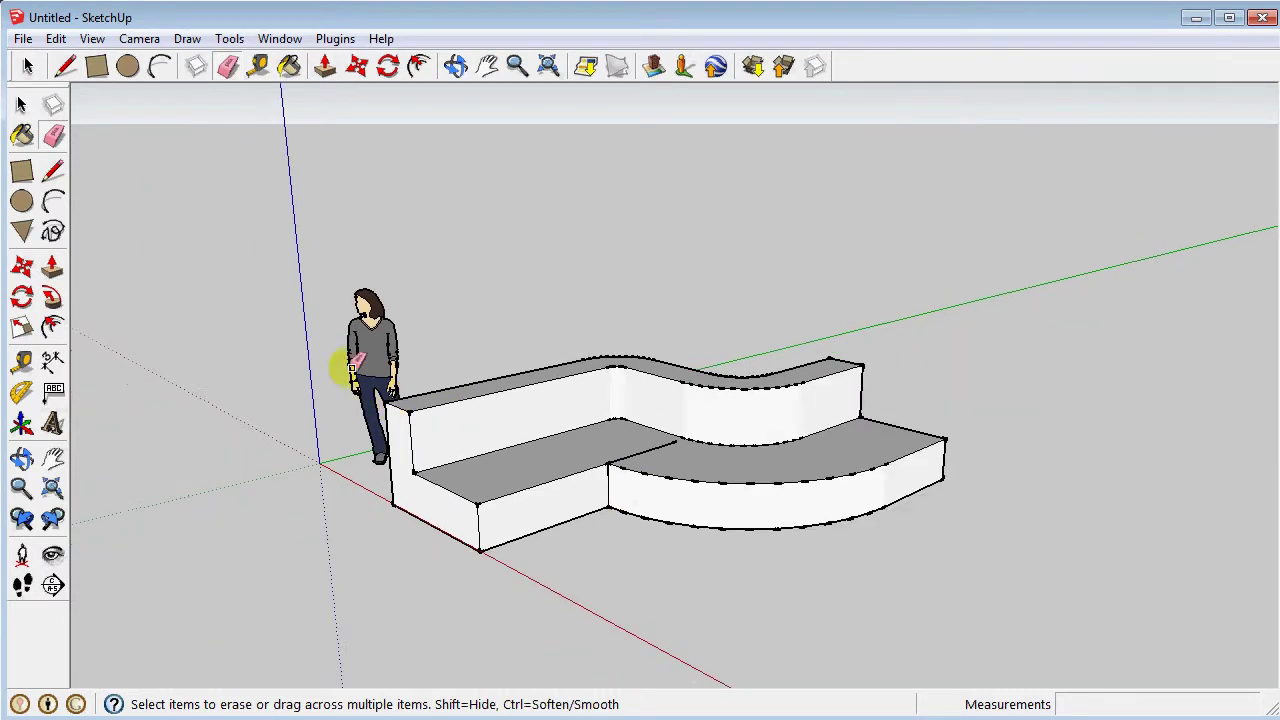
{"action": "left_click", "coordinate": [22, 105]}
{"action": "left_click_drag", "start_coordinate": [780, 552], "coordinate": [568, 303]}
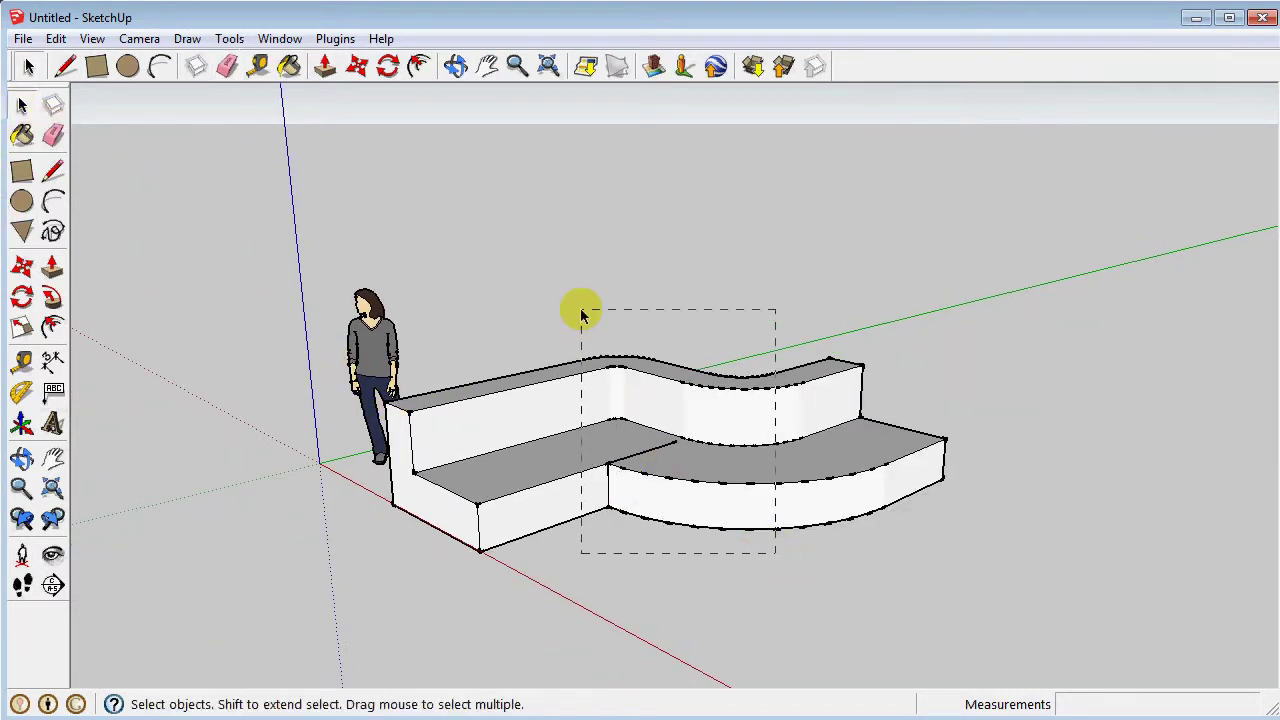
{"action": "right_click", "coordinate": [604, 421]}
{"action": "mouse_move", "coordinate": [677, 616]}
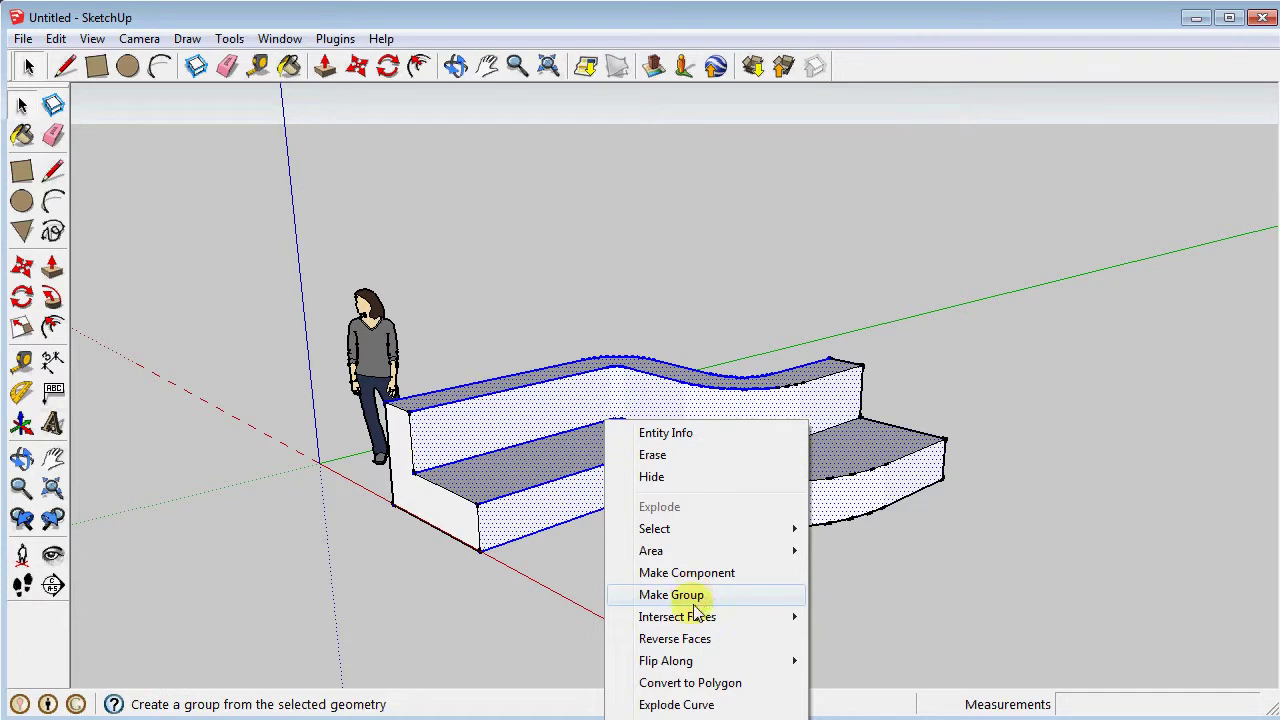
- Apply Intersect Faces With Model to the bench, then orbit around and above to inspect it
{"action": "left_click", "coordinate": [848, 616]}
{"action": "mouse_move", "coordinate": [846, 616]}
{"action": "middle_mouse_down"}
{"action": "mouse_move", "coordinate": [712, 602]}
{"action": "mouse_move", "coordinate": [677, 486]}
{"action": "middle_mouse_up"}
{"action": "scroll", "coordinate": [652, 484], "scroll_direction": "up", "scroll_amount": 2}
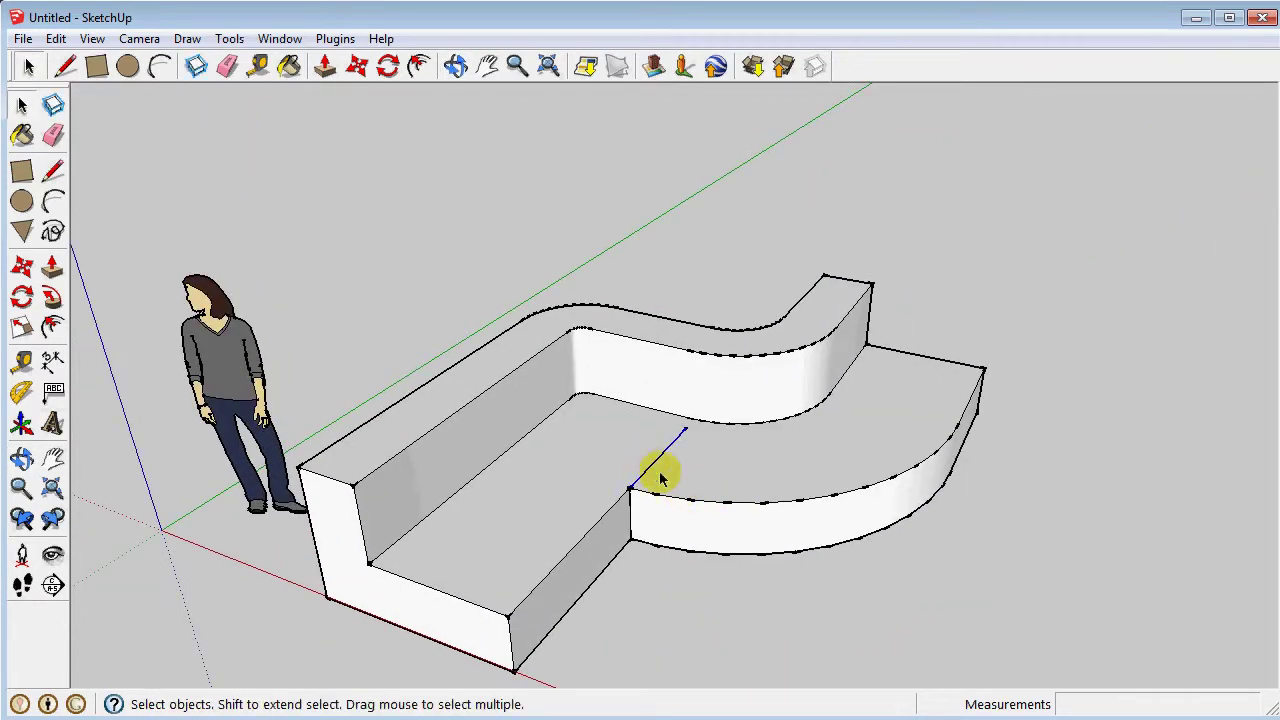
{"action": "mouse_move", "coordinate": [734, 491]}
{"action": "middle_mouse_down"}
{"action": "mouse_move", "coordinate": [337, 386]}
{"action": "mouse_move", "coordinate": [395, 540]}
{"action": "middle_mouse_up"}
{"action": "mouse_move", "coordinate": [395, 540]}
{"action": "left_mouse_down"}
{"action": "mouse_move", "coordinate": [149, 429]}
{"action": "mouse_move", "coordinate": [10, 330]}
{"action": "mouse_move", "coordinate": [243, 449]}
{"action": "mouse_move", "coordinate": [680, 505]}
{"action": "mouse_move", "coordinate": [729, 464]}
{"action": "left_mouse_up"}
{"action": "key", "text": "space"}
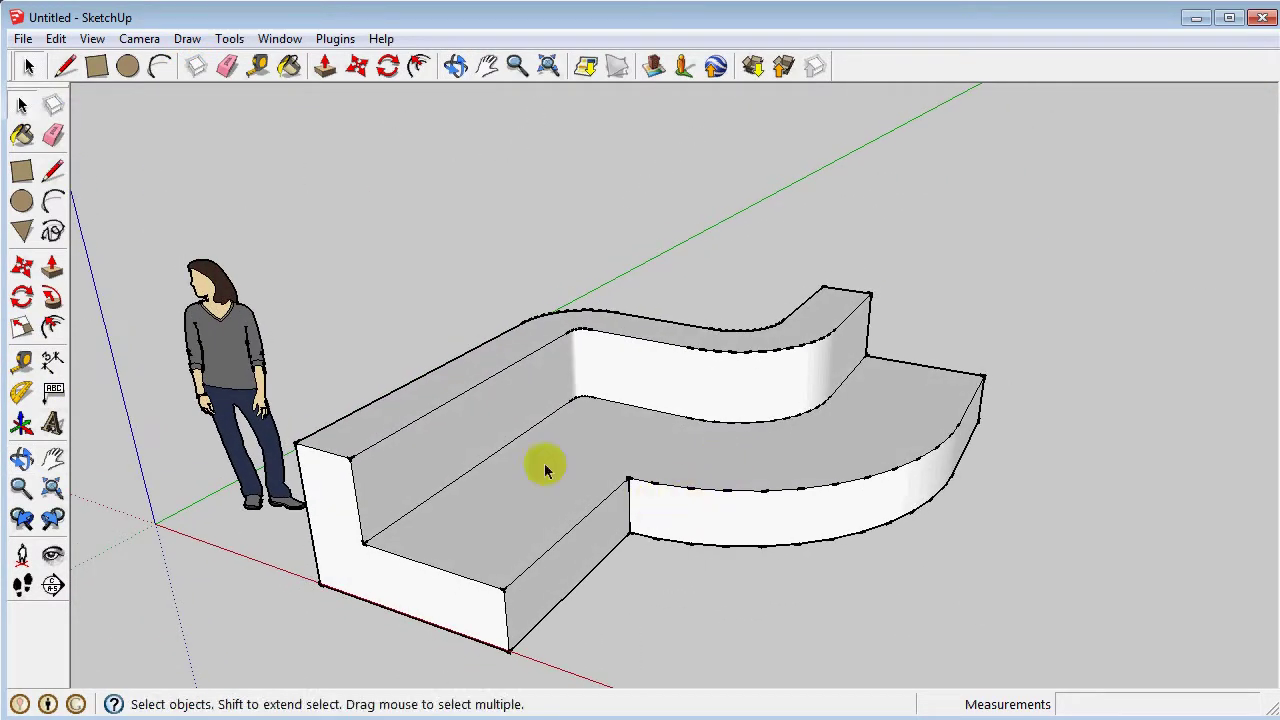
{"action": "mouse_move", "coordinate": [676, 543]}
{"action": "middle_mouse_down"}
{"action": "mouse_move", "coordinate": [1151, 491]}
{"action": "mouse_move", "coordinate": [495, 515]}
{"action": "middle_mouse_up"}
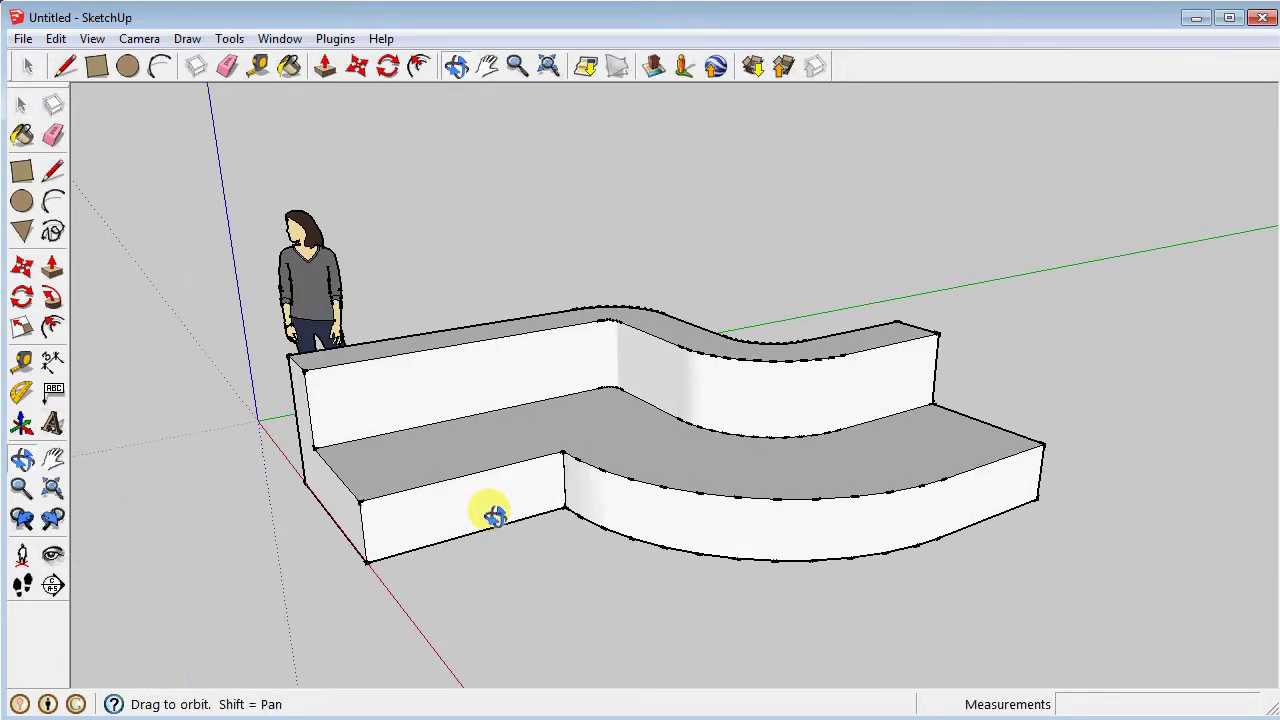
{"action": "mouse_move", "coordinate": [963, 486]}
{"action": "middle_mouse_down"}
{"action": "mouse_move", "coordinate": [491, 463]}
{"action": "mouse_move", "coordinate": [635, 498]}
{"action": "mouse_move", "coordinate": [491, 603]}
{"action": "middle_mouse_up"}
{"action": "scroll", "coordinate": [509, 449], "scroll_direction": "down", "scroll_amount": 3}
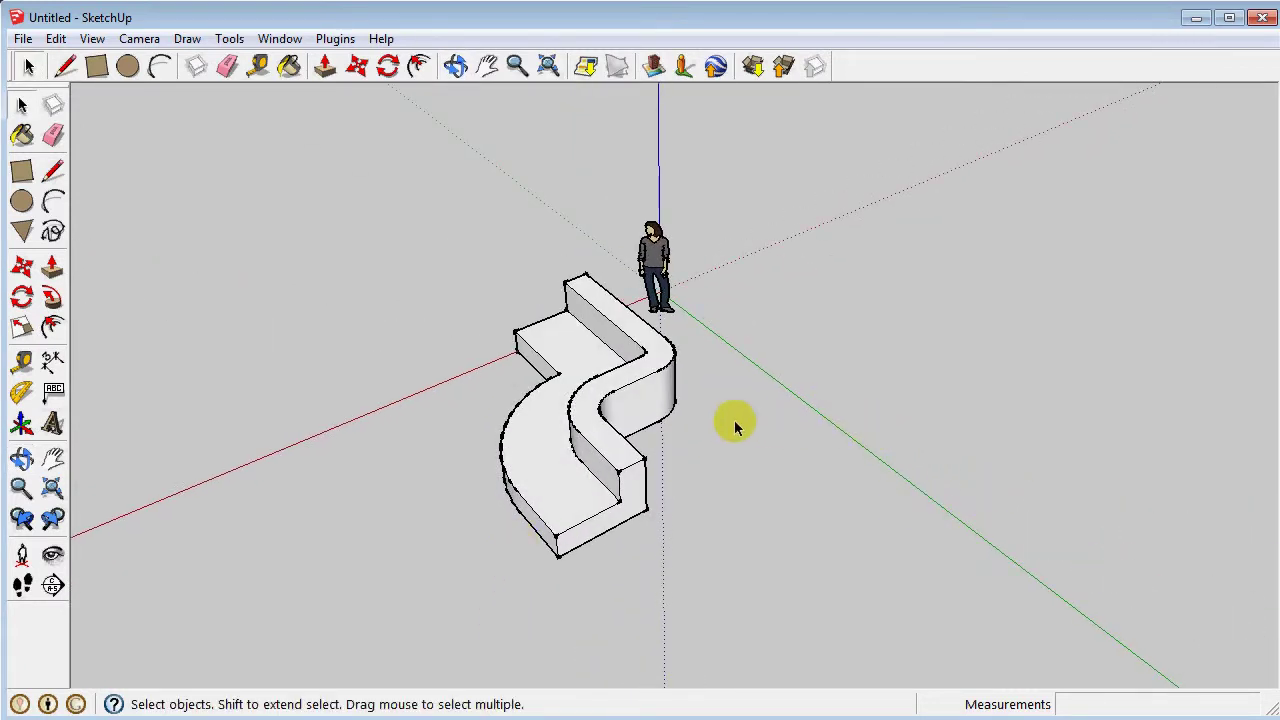
- Draw an upright circle beside the bench and a line from its centre down to the red axis
{"action": "left_click", "coordinate": [50, 178]}
{"action": "left_click", "coordinate": [23, 202]}
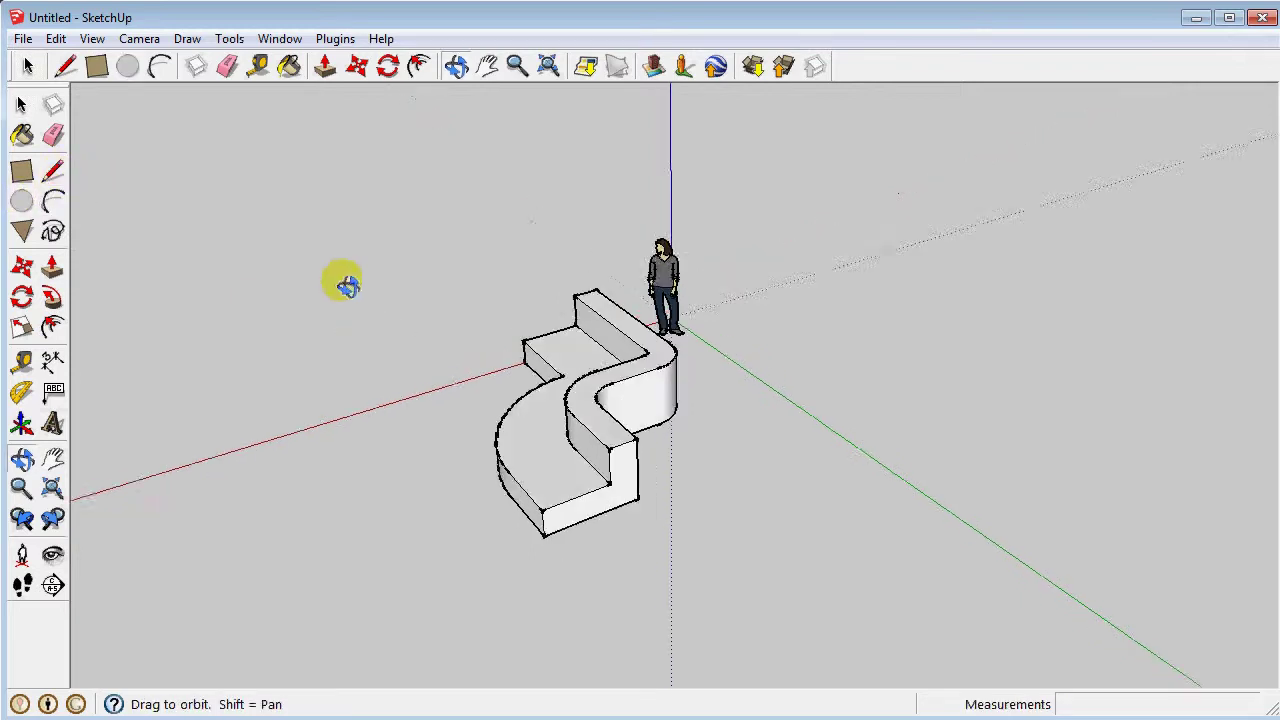
{"action": "middle_click_drag", "start_coordinate": [340, 280], "coordinate": [380, 294]}
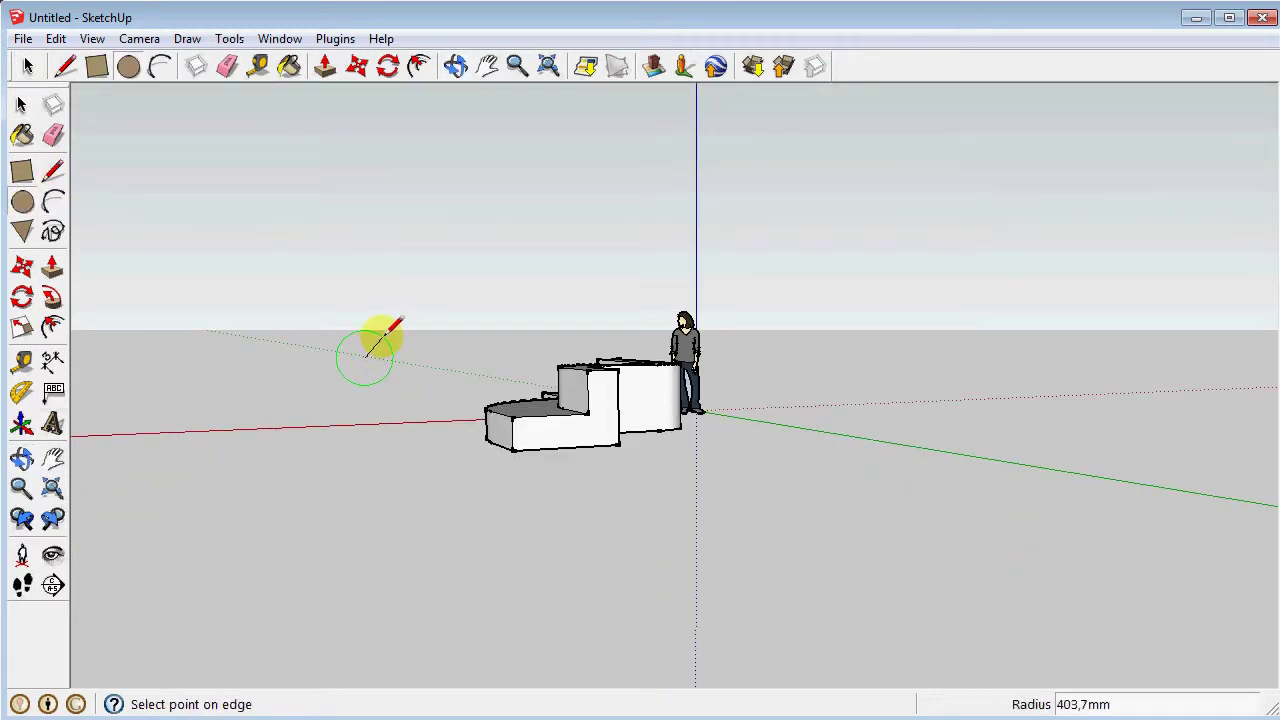
{"action": "left_click", "coordinate": [383, 340]}
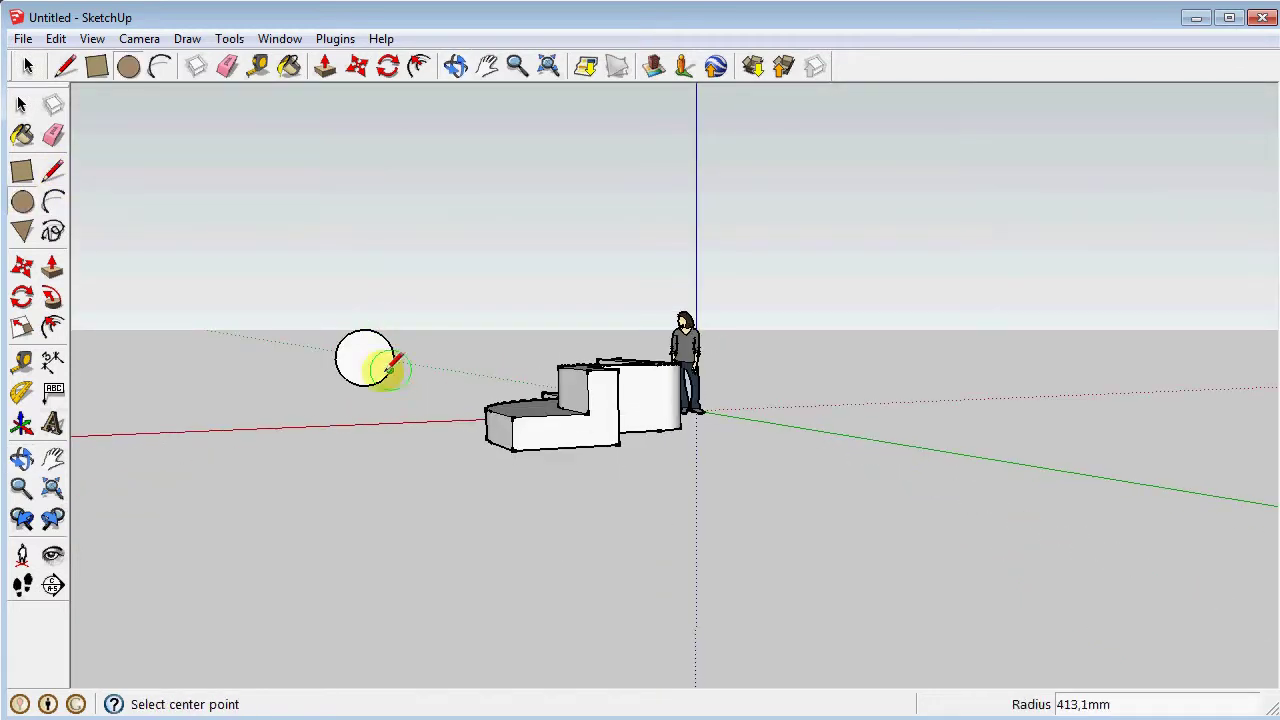
{"action": "left_click", "coordinate": [52, 173]}
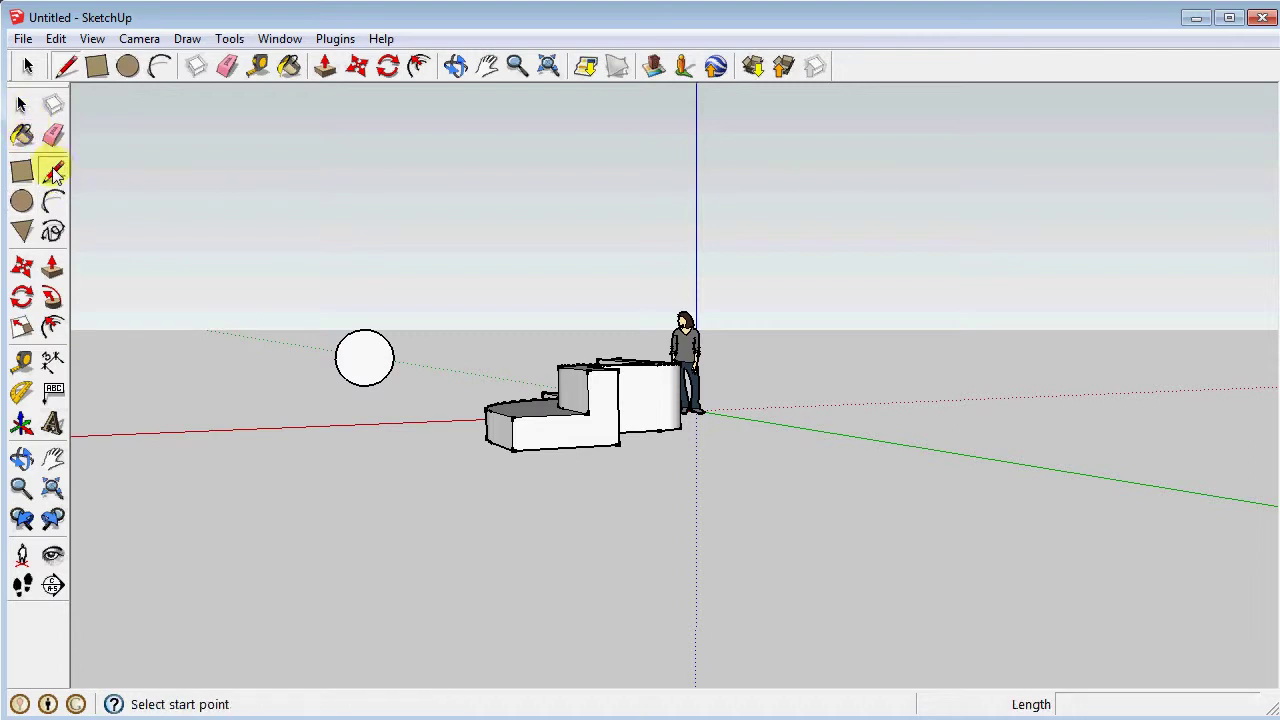
{"action": "left_click", "coordinate": [364, 357]}
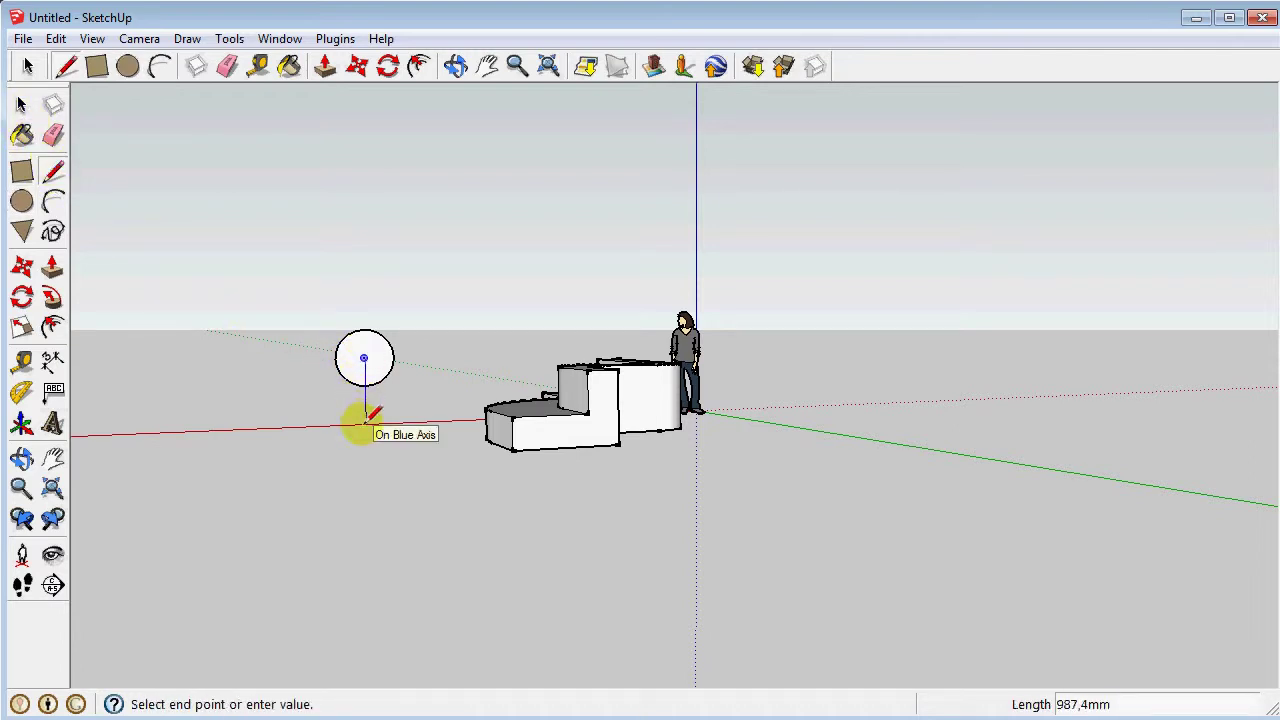
{"action": "left_click", "coordinate": [365, 422]}
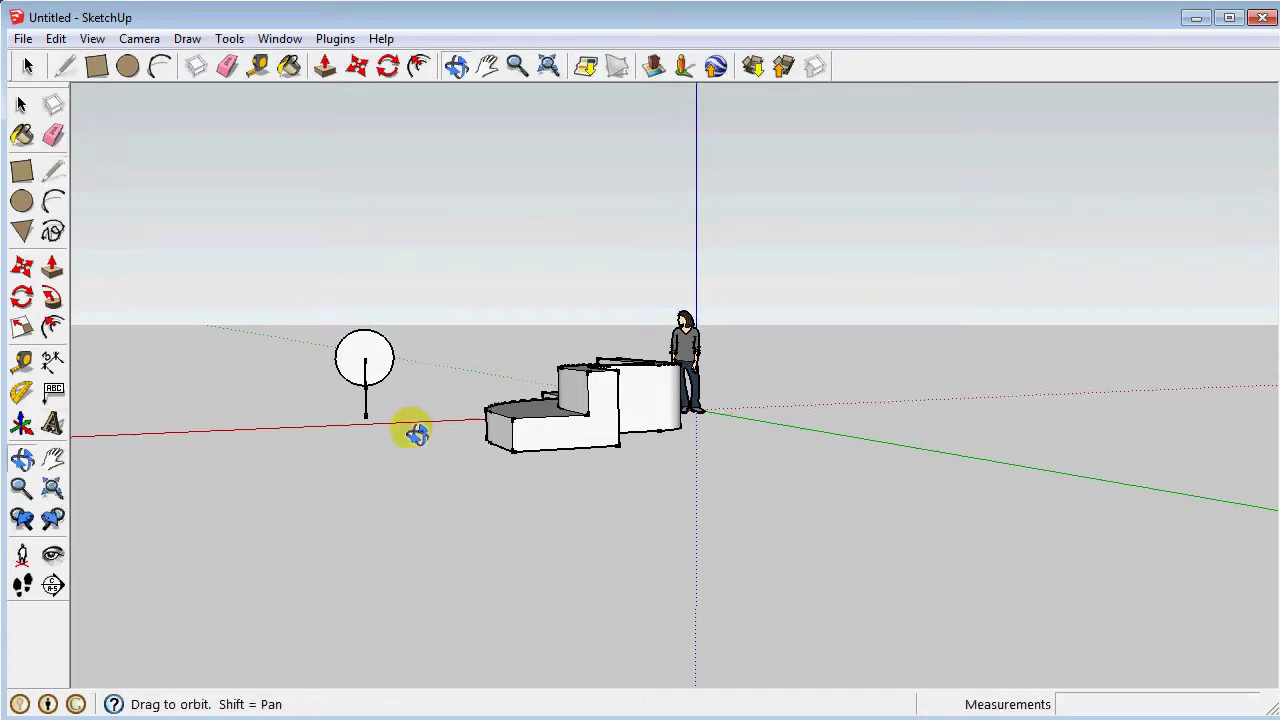
- Draw a flat ground circle centred on the foot of that vertical line
{"action": "middle_click_drag", "start_coordinate": [414, 431], "coordinate": [351, 694]}
{"action": "left_click", "coordinate": [22, 201]}
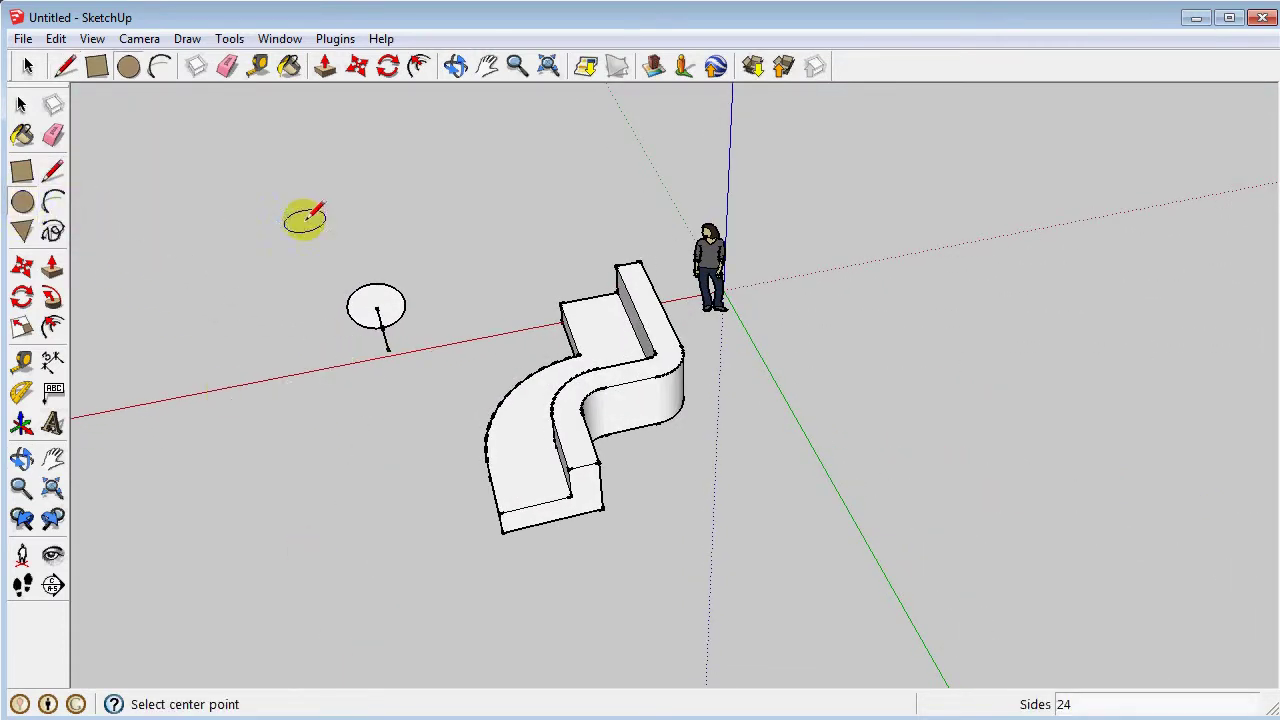
{"action": "middle_click_drag", "start_coordinate": [306, 211], "coordinate": [420, 354]}
{"action": "key", "text": "Escape"}
{"action": "left_click", "coordinate": [385, 415]}
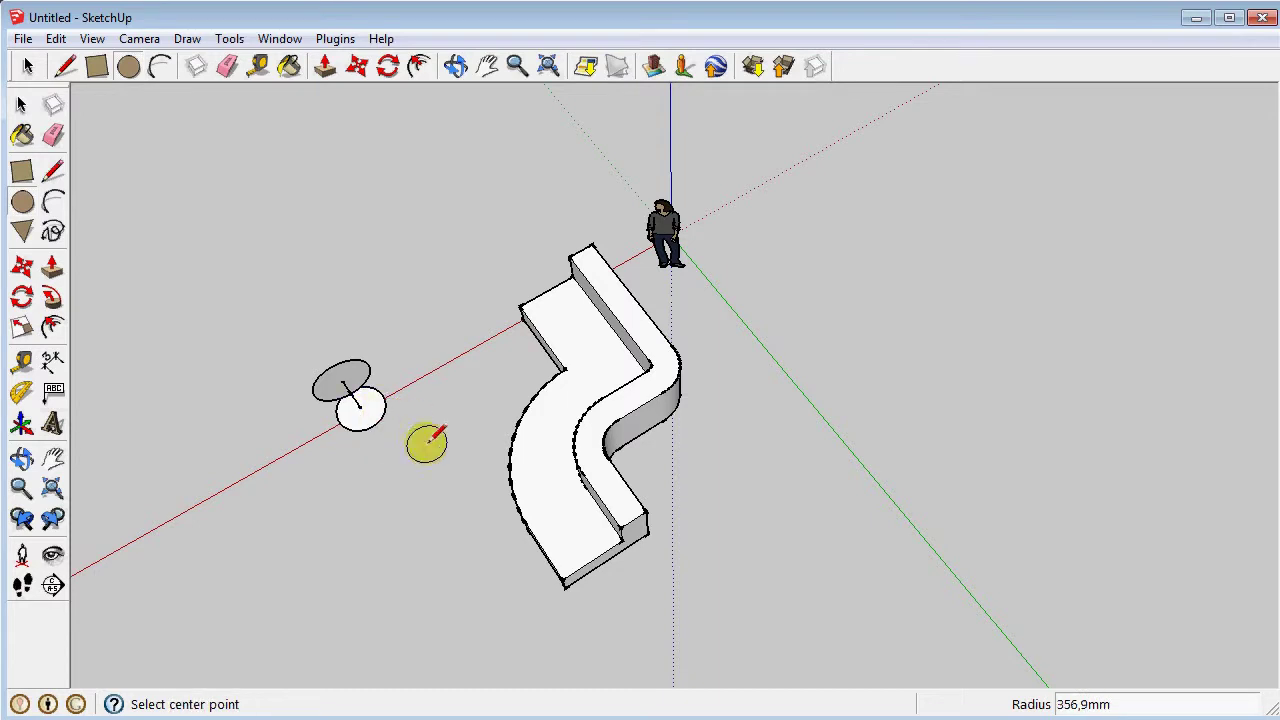
{"action": "middle_click_drag", "start_coordinate": [428, 443], "coordinate": [600, 283]}
{"action": "scroll", "coordinate": [300, 465], "scroll_direction": "up", "scroll_amount": 3}
{"action": "mouse_move", "coordinate": [298, 466]}
{"action": "middle_mouse_down"}
{"action": "mouse_move", "coordinate": [443, 486]}
{"action": "mouse_move", "coordinate": [290, 585]}
{"action": "middle_mouse_up"}
{"action": "mouse_move", "coordinate": [220, 428]}
{"action": "middle_mouse_down"}
{"action": "mouse_move", "coordinate": [400, 274]}
{"action": "mouse_move", "coordinate": [315, 228]}
{"action": "mouse_move", "coordinate": [137, 366]}
{"action": "mouse_move", "coordinate": [114, 416]}
{"action": "middle_mouse_up"}
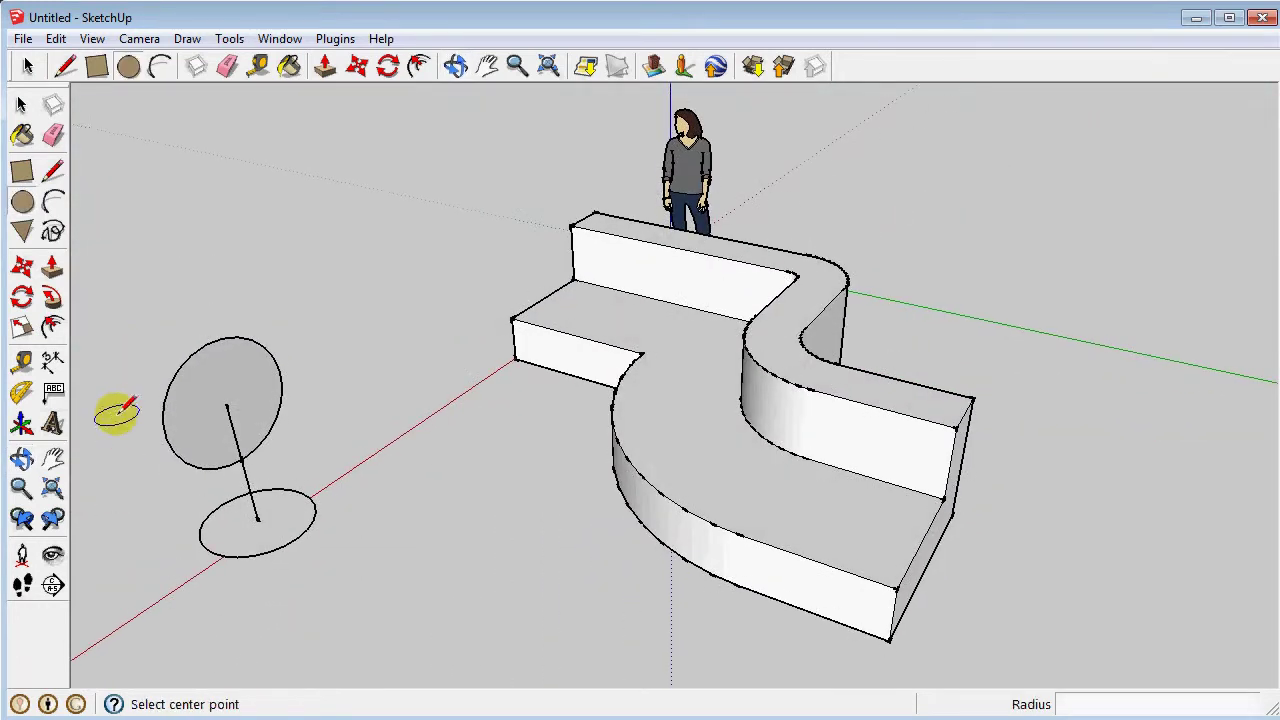
- Draw a line from the upright circle's centre to split it in half
{"action": "left_click", "coordinate": [53, 170]}
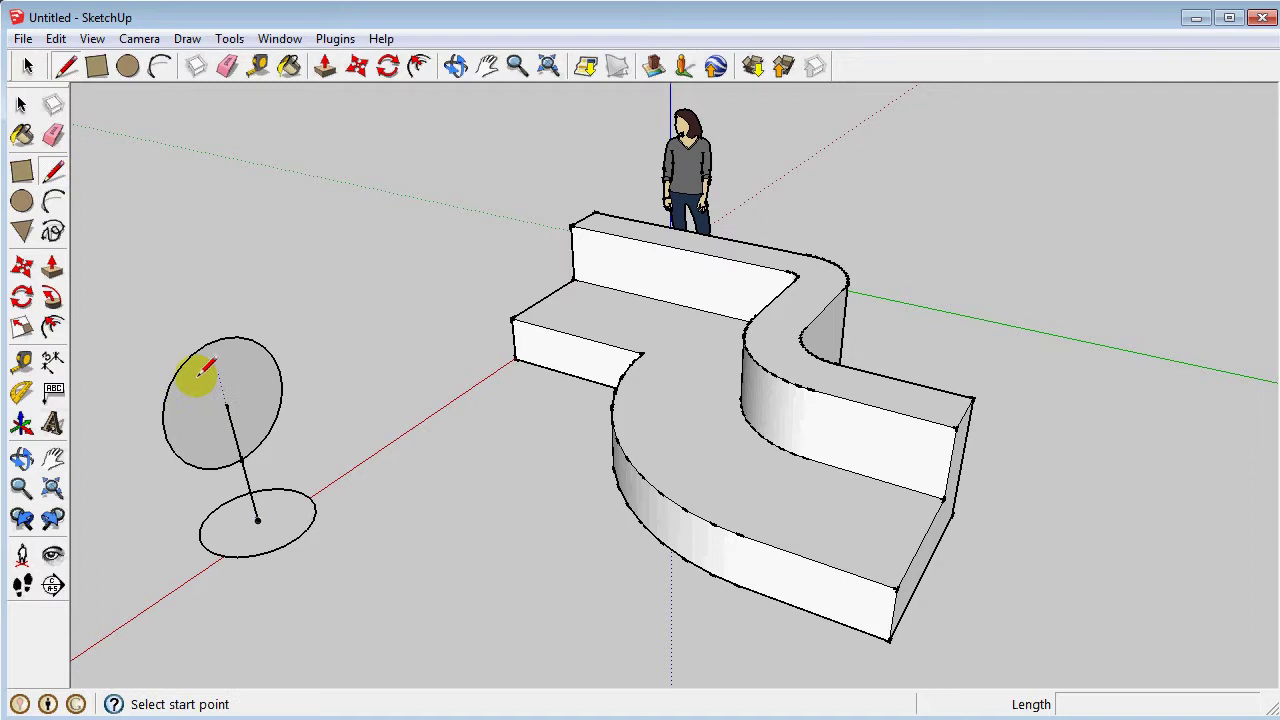
{"action": "left_click", "coordinate": [227, 401]}
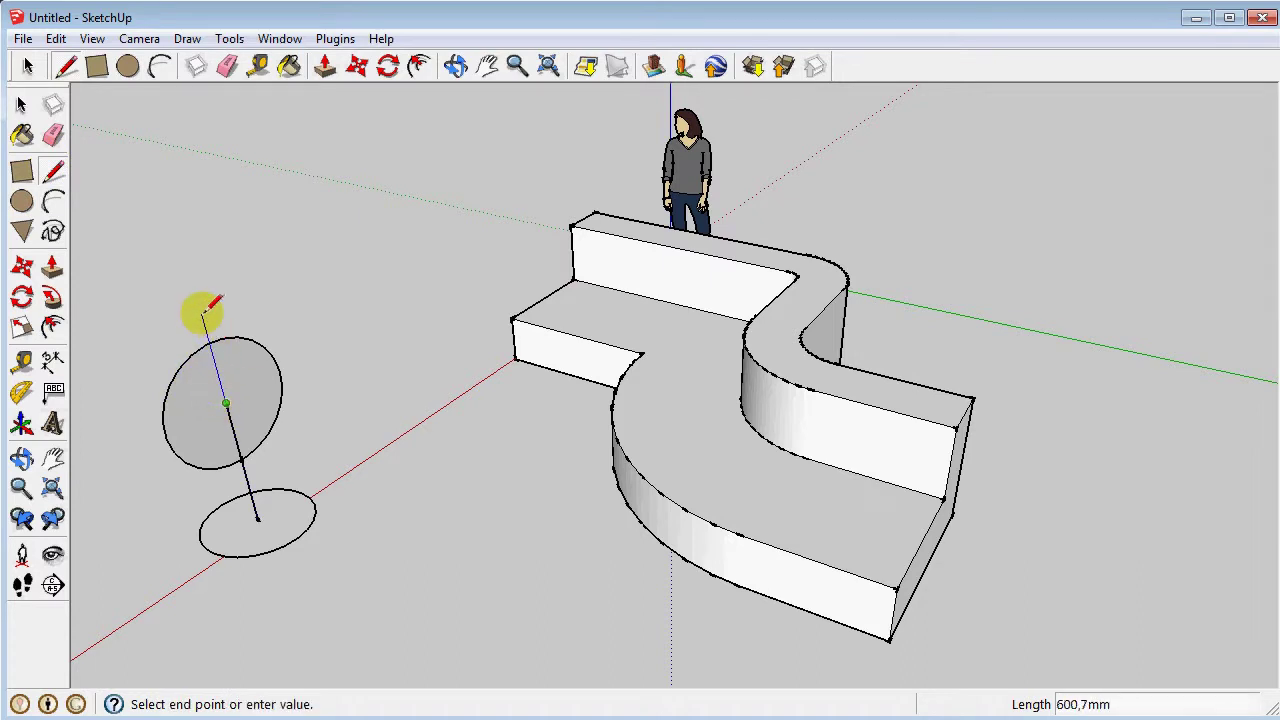
{"action": "key", "text": "Escape"}
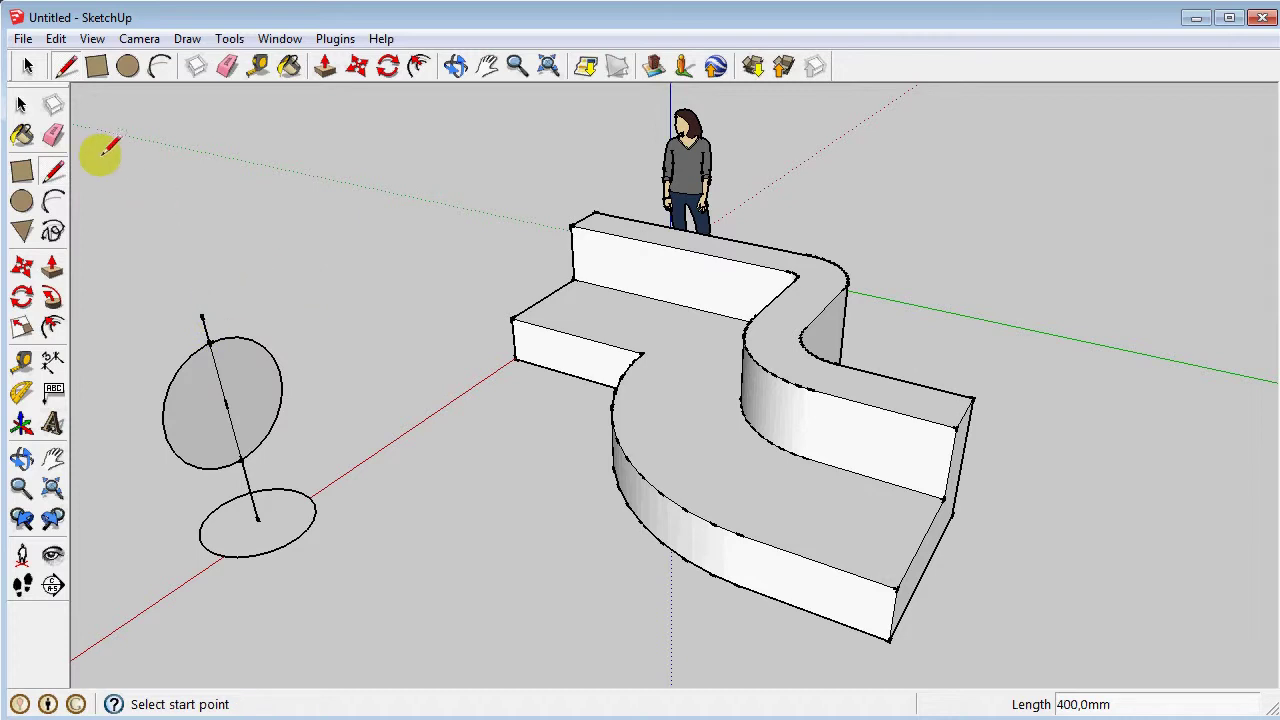
{"action": "left_click", "coordinate": [55, 138]}
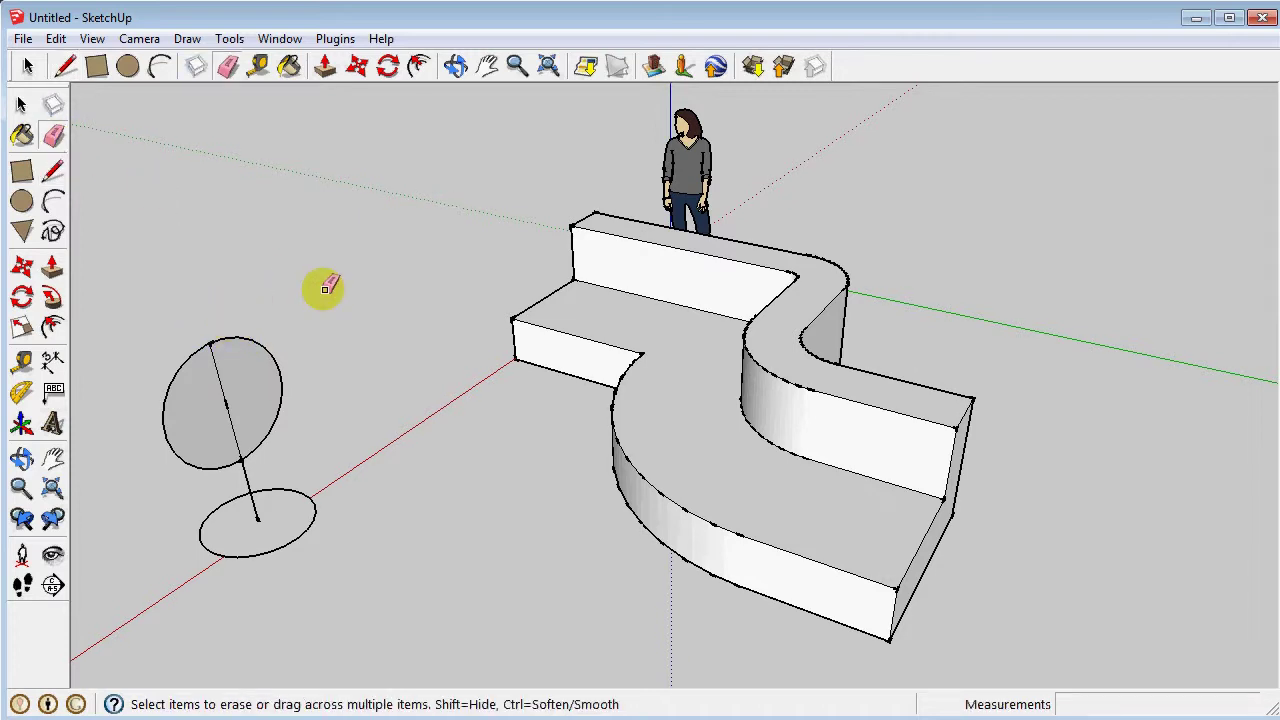
- Erase the upright circle's left half and sweep the half disc around the ground circle with Follow Me
{"action": "left_click", "coordinate": [172, 440]}
{"action": "mouse_move", "coordinate": [346, 477]}
{"action": "middle_mouse_down"}
{"action": "mouse_move", "coordinate": [268, 462]}
{"action": "mouse_move", "coordinate": [251, 501]}
{"action": "middle_mouse_up"}
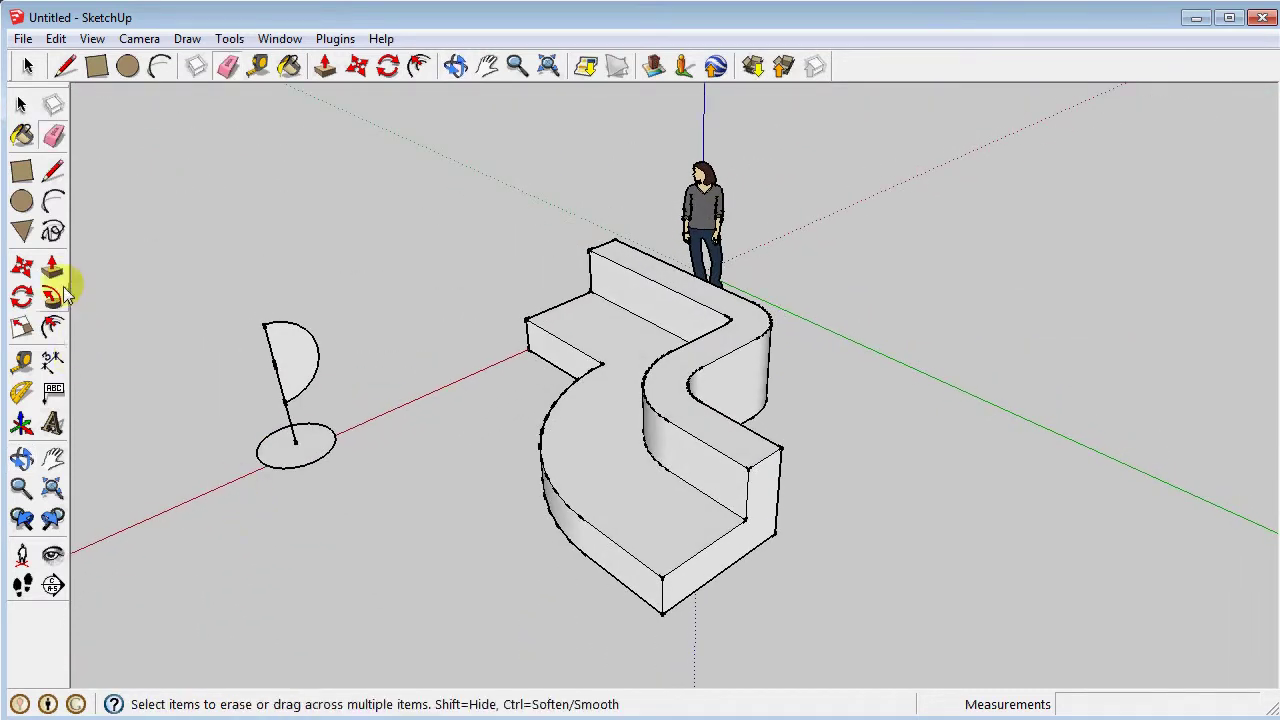
{"action": "left_click", "coordinate": [22, 104]}
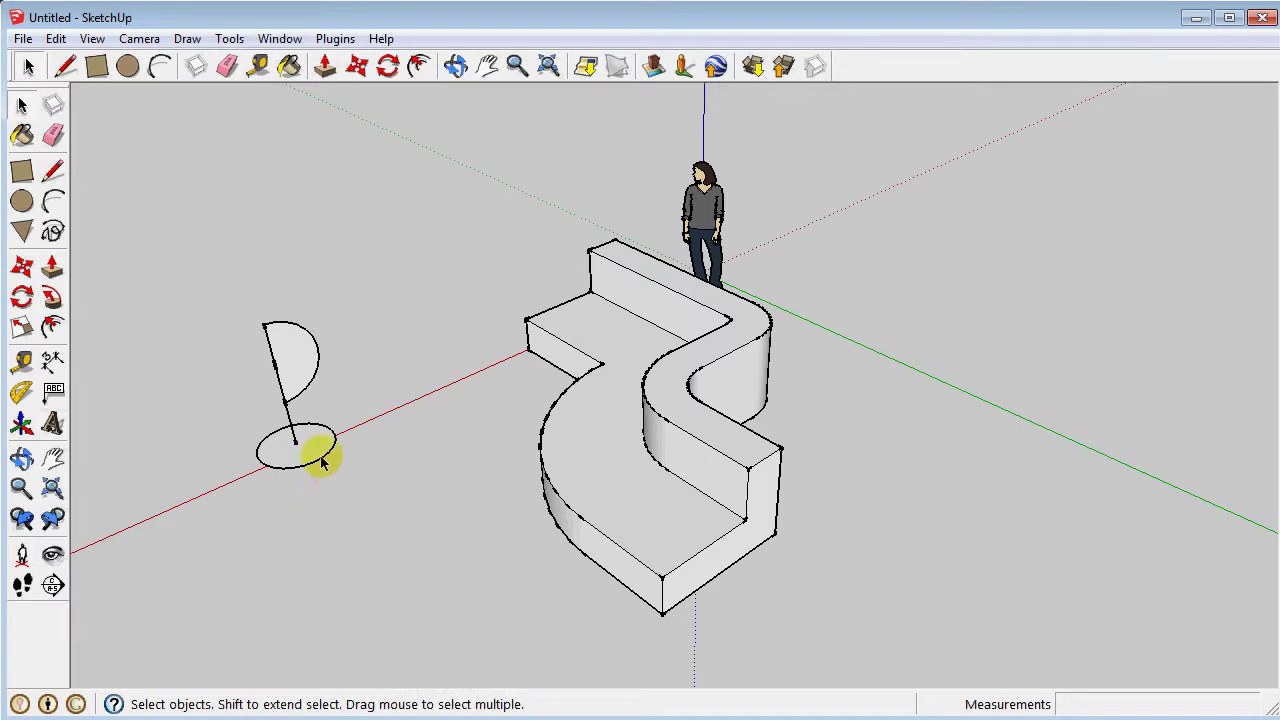
{"action": "left_click", "coordinate": [321, 458]}
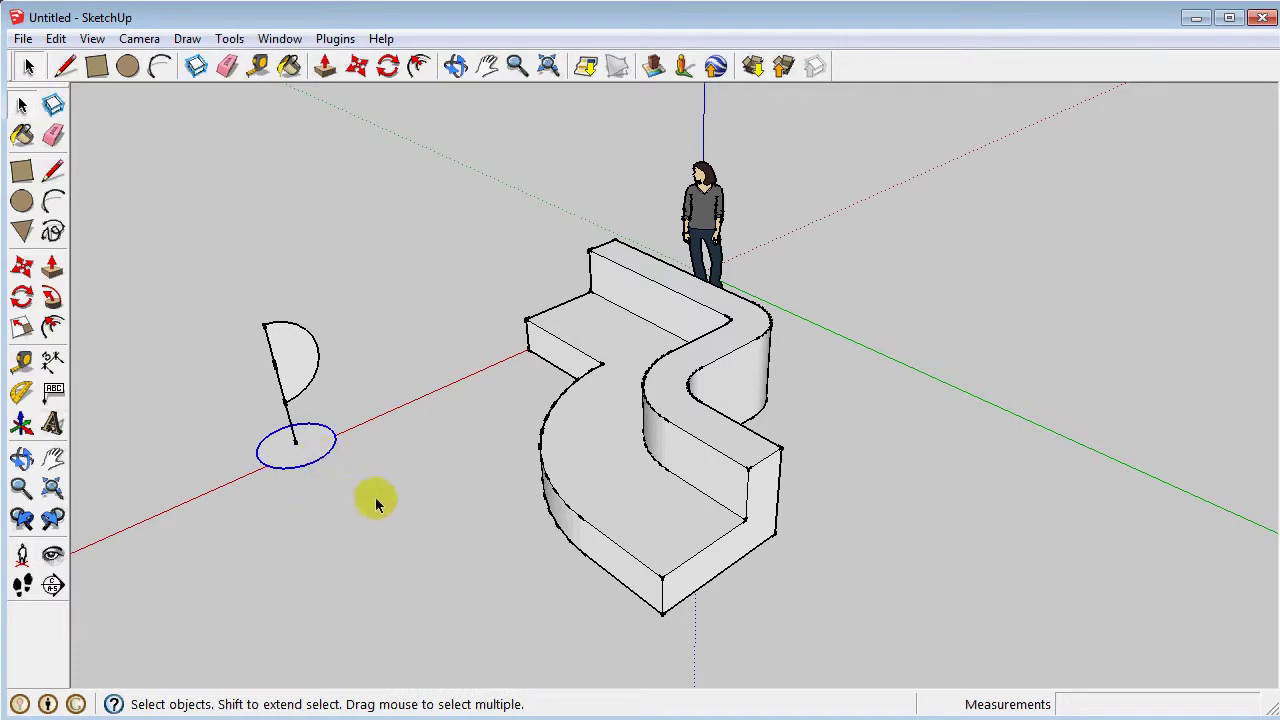
{"action": "left_click", "coordinate": [52, 297]}
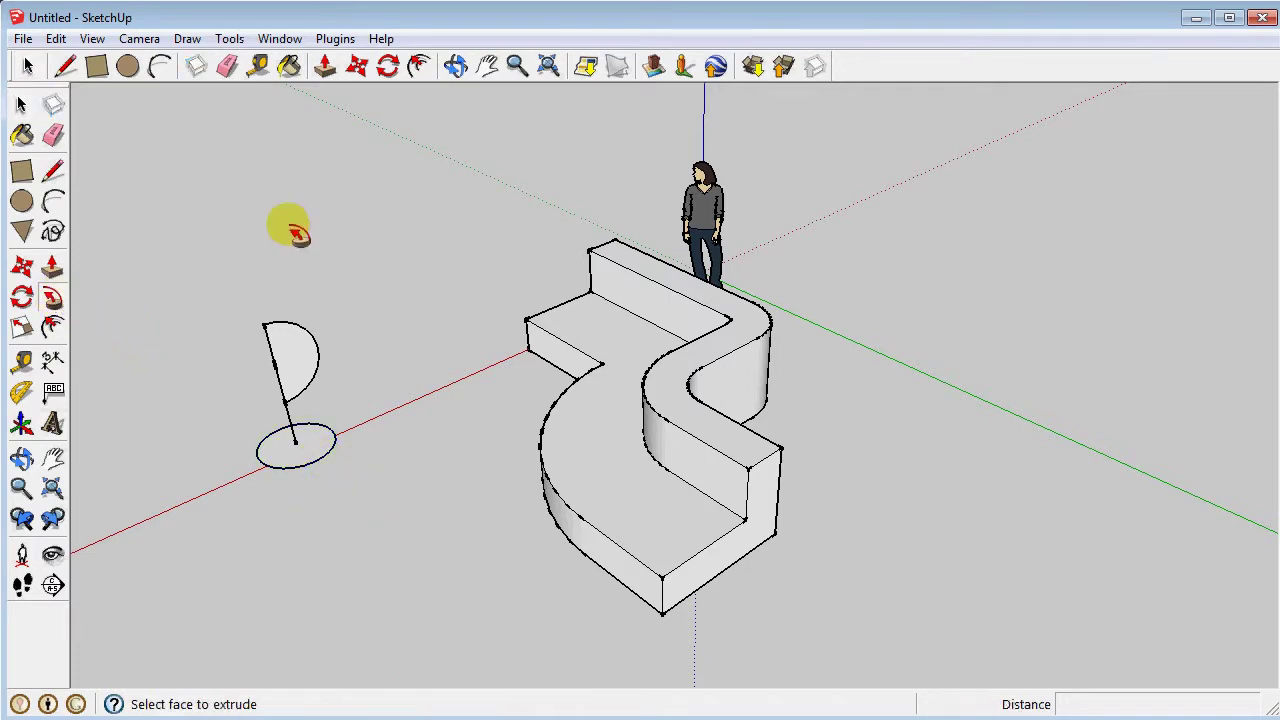
{"action": "left_click", "coordinate": [312, 352]}
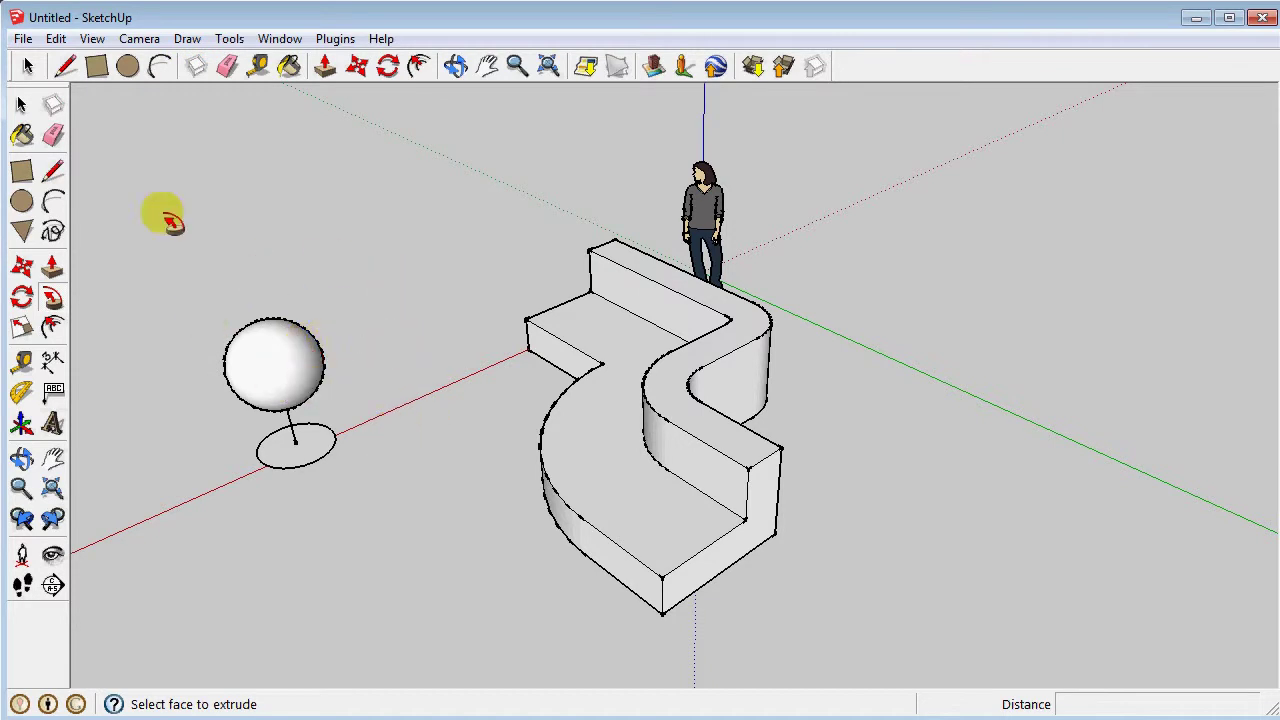
- Erase the ground circle path and orbit to view the sphere beside the bench
{"action": "left_click", "coordinate": [53, 134]}
{"action": "left_click_drag", "start_coordinate": [312, 428], "coordinate": [300, 443]}
{"action": "mouse_move", "coordinate": [300, 443]}
{"action": "middle_mouse_down"}
{"action": "mouse_move", "coordinate": [437, 306]}
{"action": "mouse_move", "coordinate": [900, 400]}
{"action": "middle_mouse_up"}
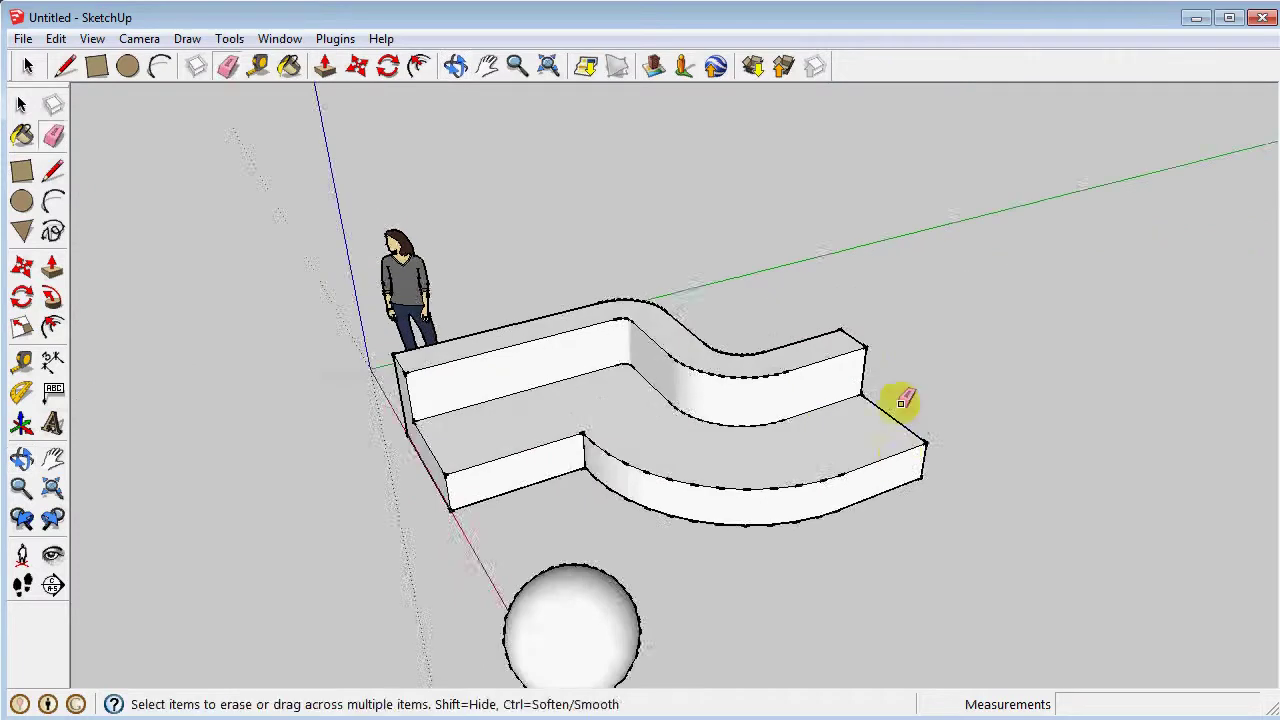
{"action": "scroll", "coordinate": [900, 400], "scroll_direction": "down", "scroll_amount": 2}
{"action": "scroll", "coordinate": [789, 563], "scroll_direction": "up", "scroll_amount": 1}
{"action": "scroll", "coordinate": [712, 572], "scroll_direction": "up", "scroll_amount": 2}
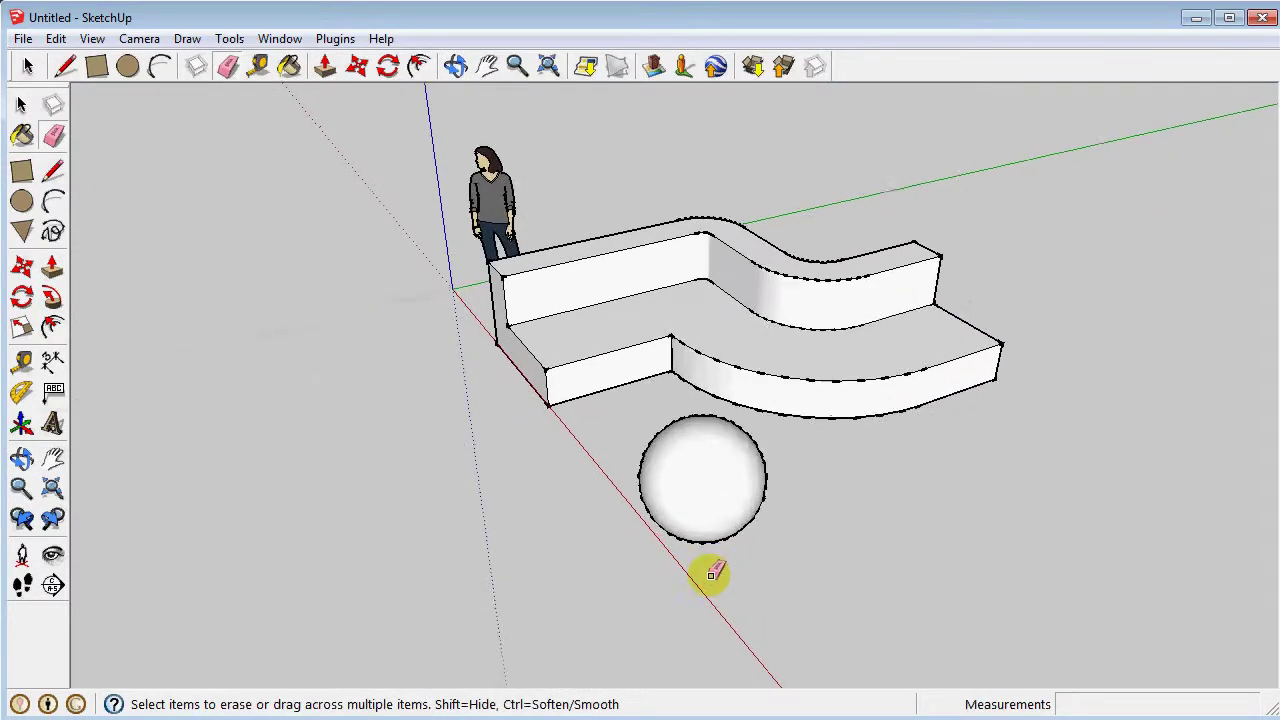
{"action": "mouse_move", "coordinate": [745, 573]}
{"action": "middle_mouse_down"}
{"action": "mouse_move", "coordinate": [1008, 543]}
{"action": "mouse_move", "coordinate": [1092, 556]}
{"action": "middle_mouse_up"}
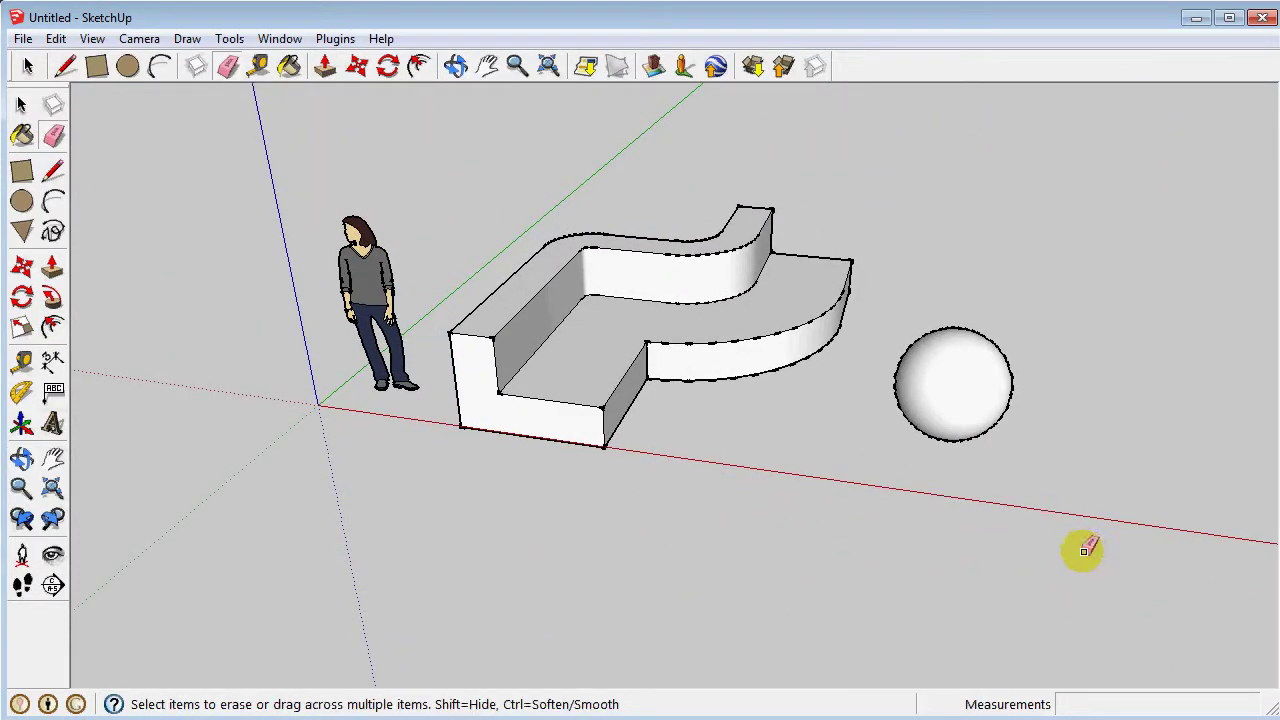